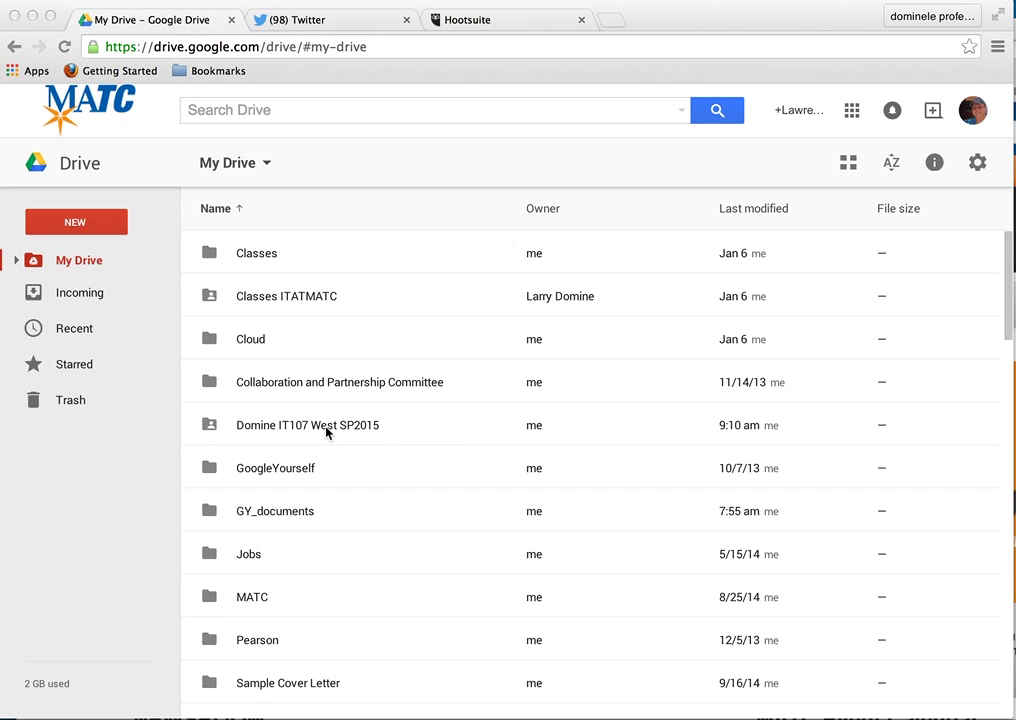
- Open the Domine IT107 West SP2015 folder in Google Drive
left_click(327, 432)
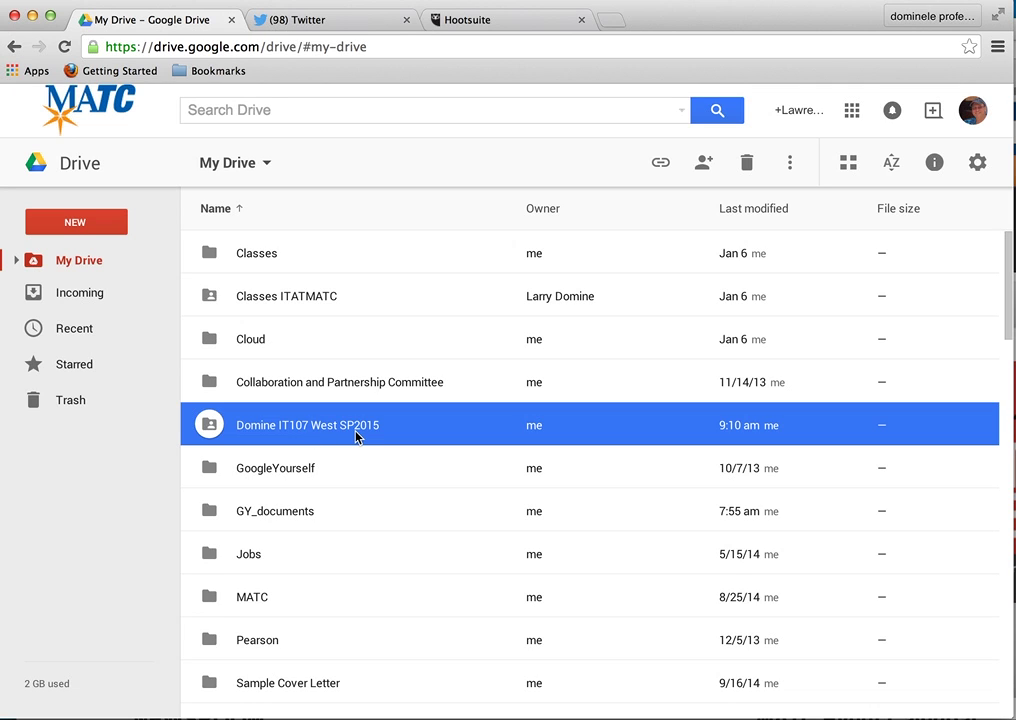
double_click(355, 434)
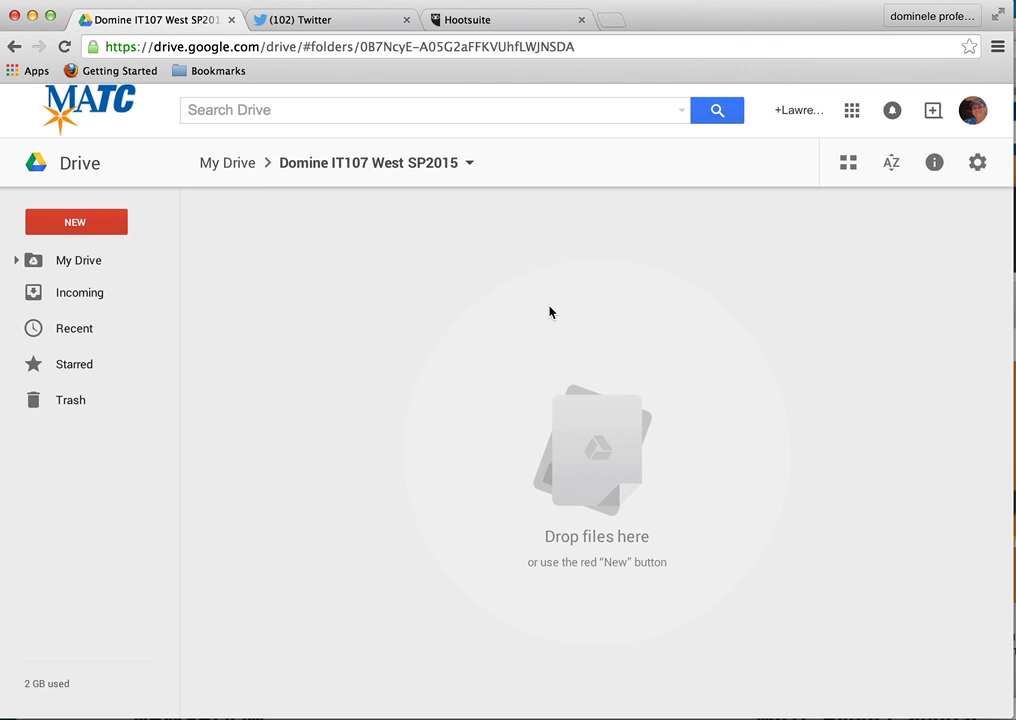
- Create a new Google Docs document in the folder, accepting the shared-folder prompt
left_click(114, 228)
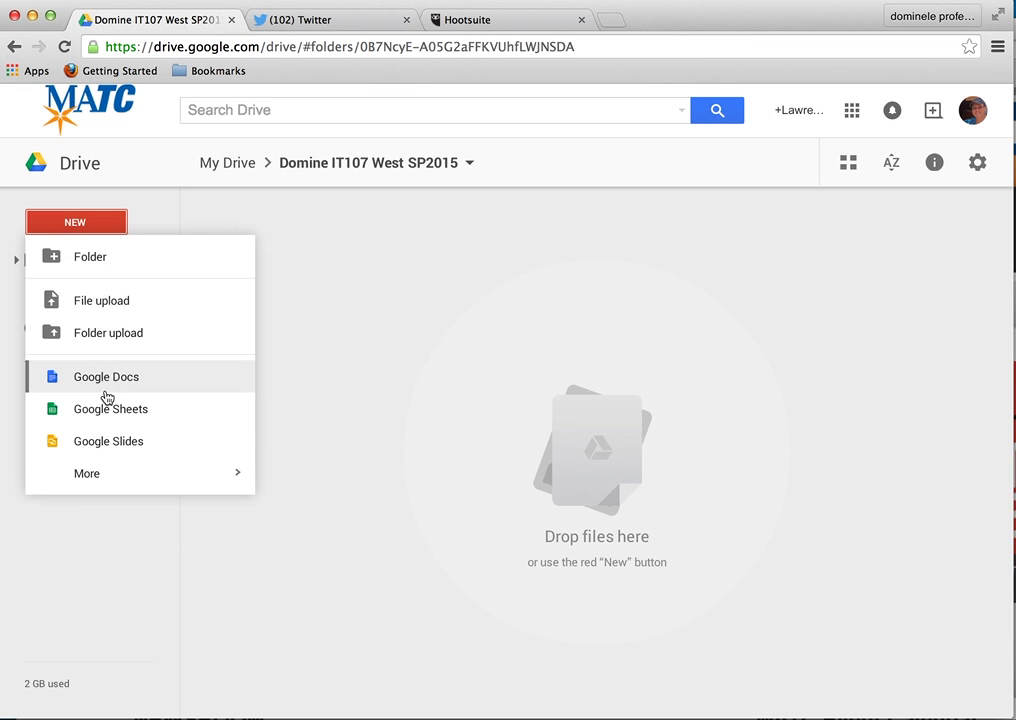
mouse_move(112, 474)
left_click(140, 381)
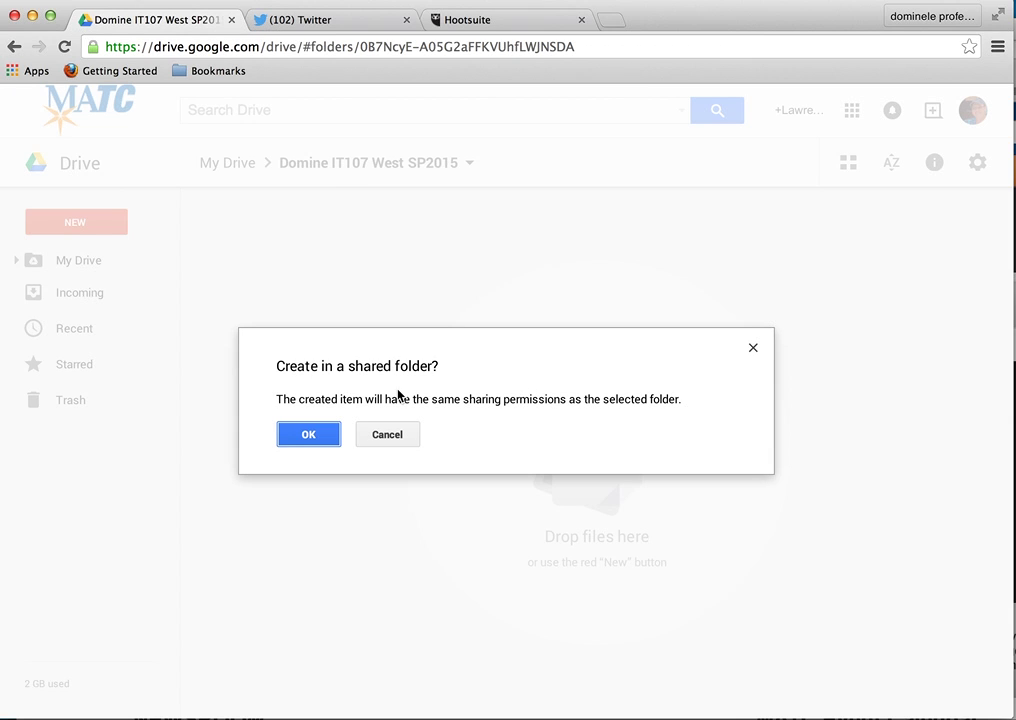
left_click(306, 437)
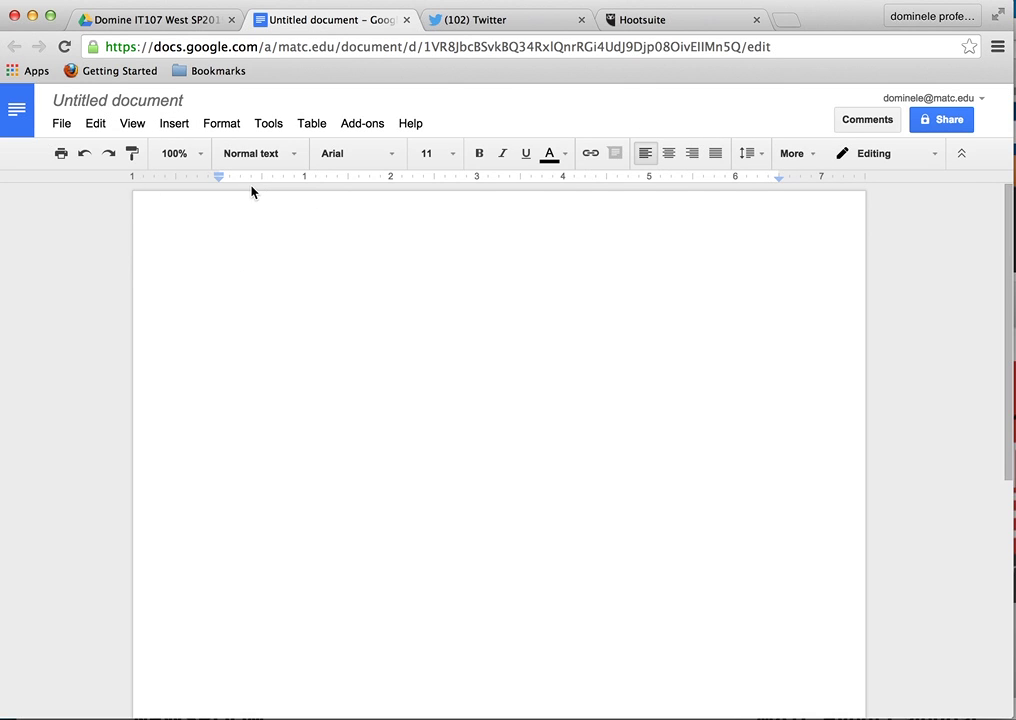
- Rename the untitled document to 'Domine Assignment 1'
left_click(148, 108)
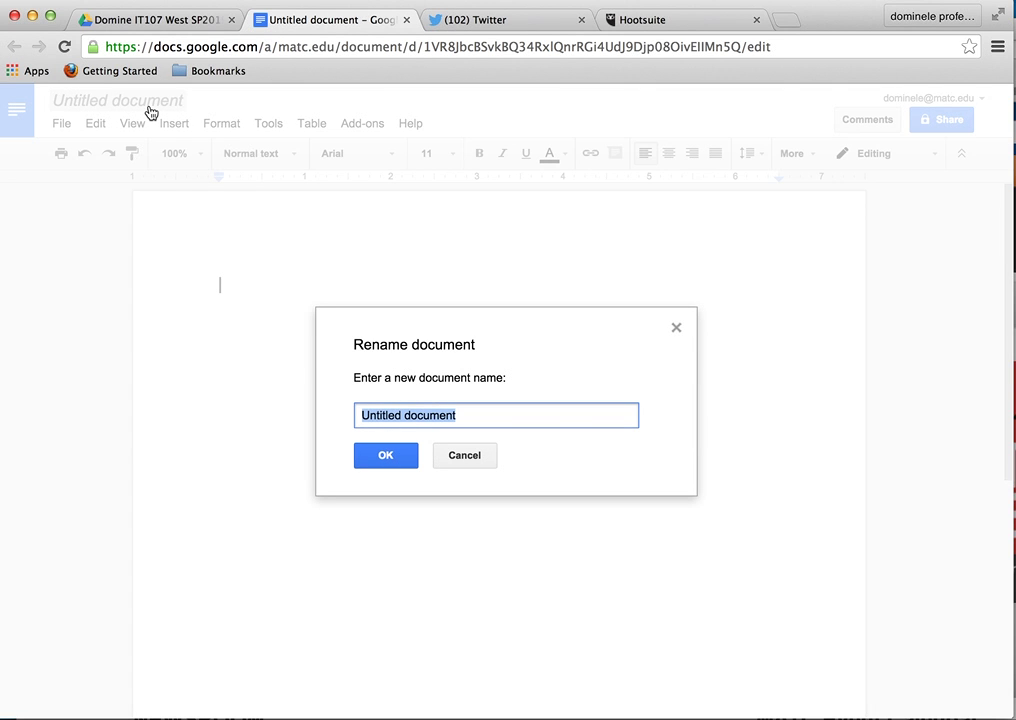
type("Domine")
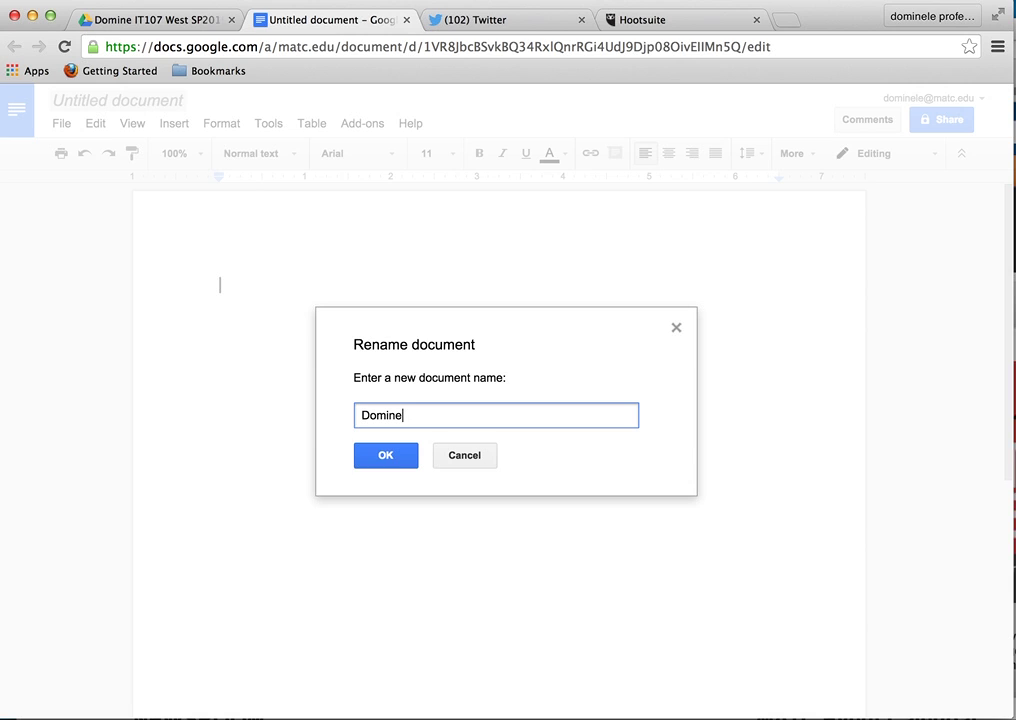
type(" Assignm")
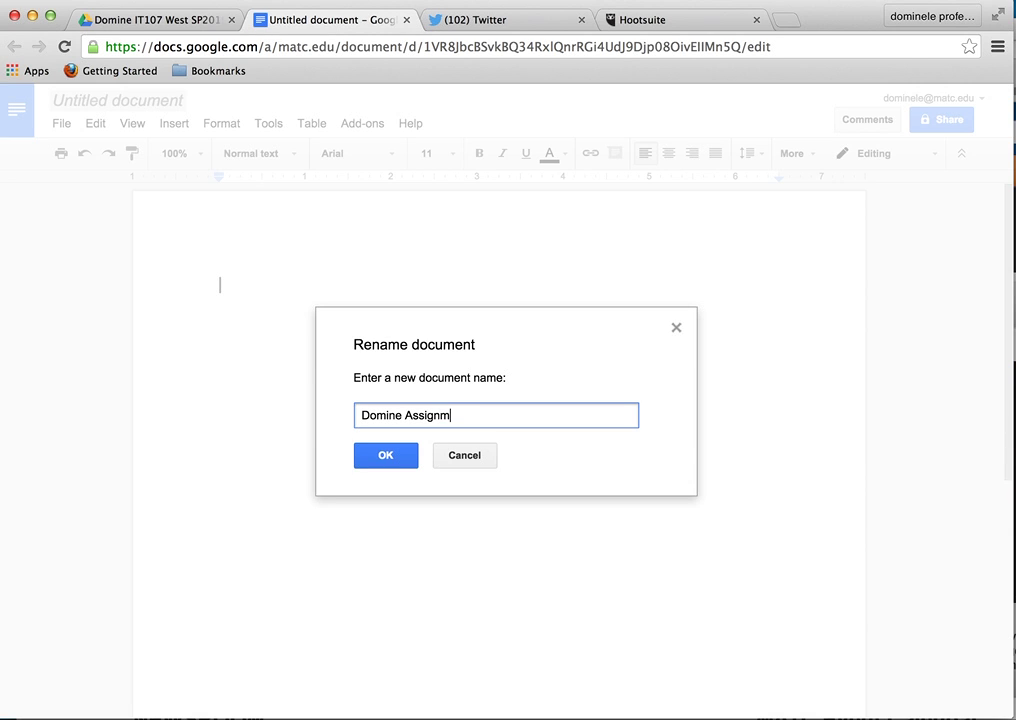
type("en")
key("BackSpace")
type("ent 1")
left_click(406, 456)
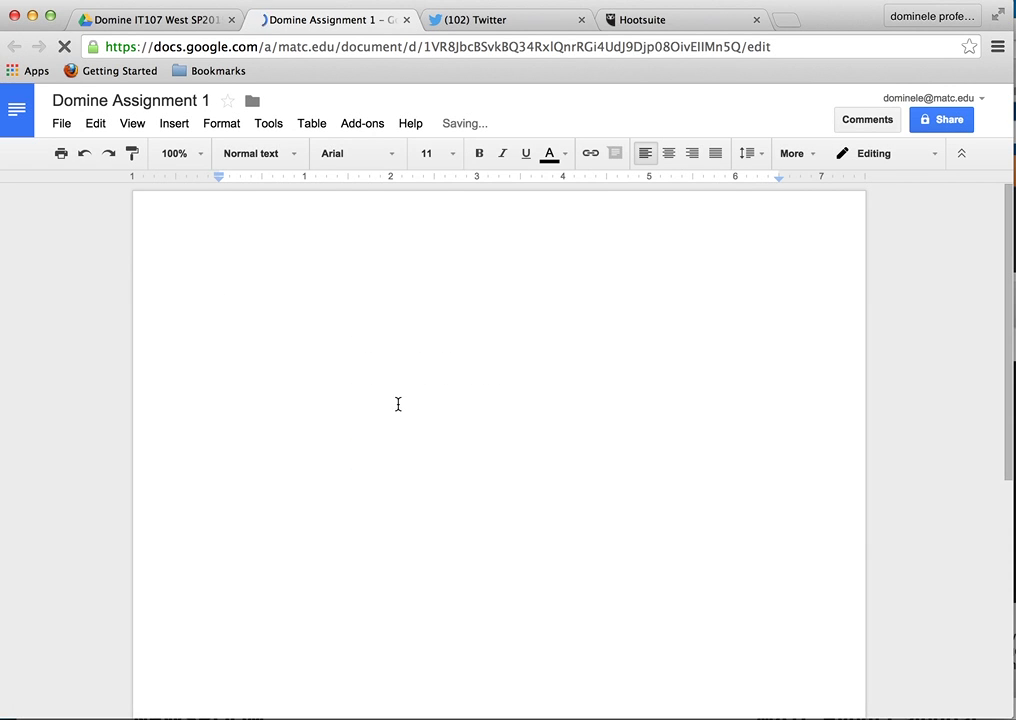
left_click(253, 104)
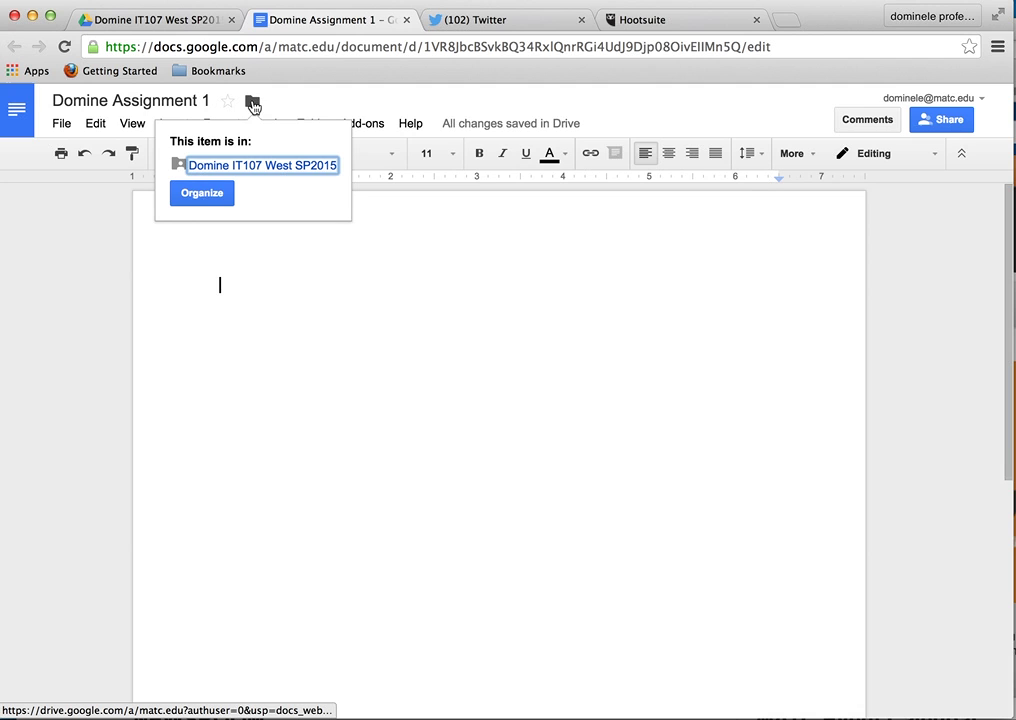
left_click(302, 104)
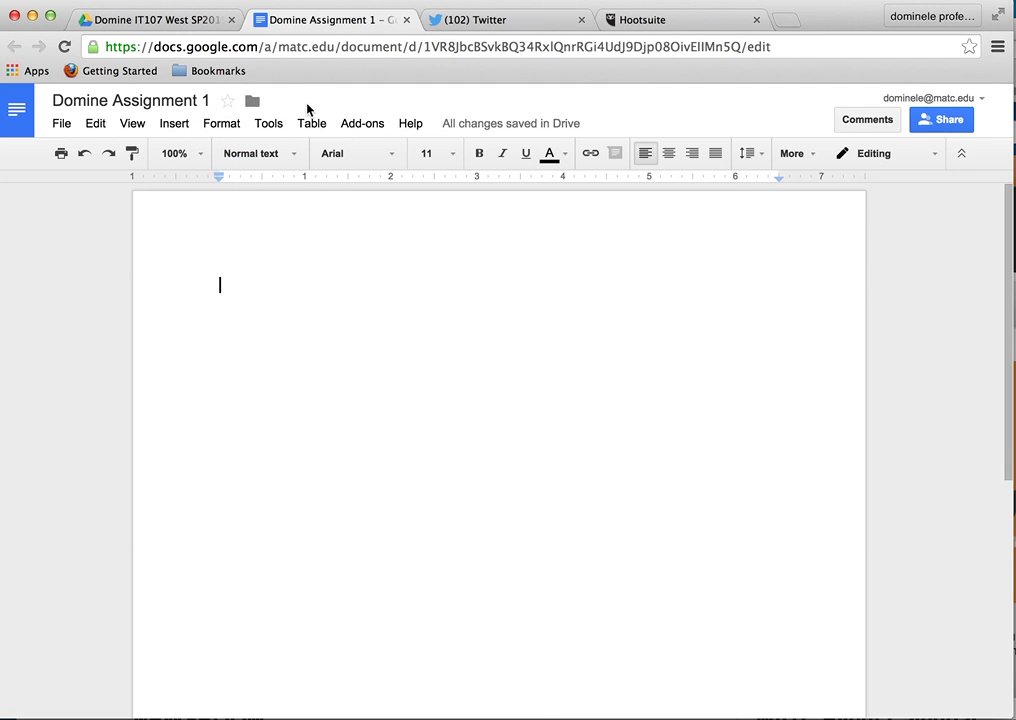
left_click(962, 126)
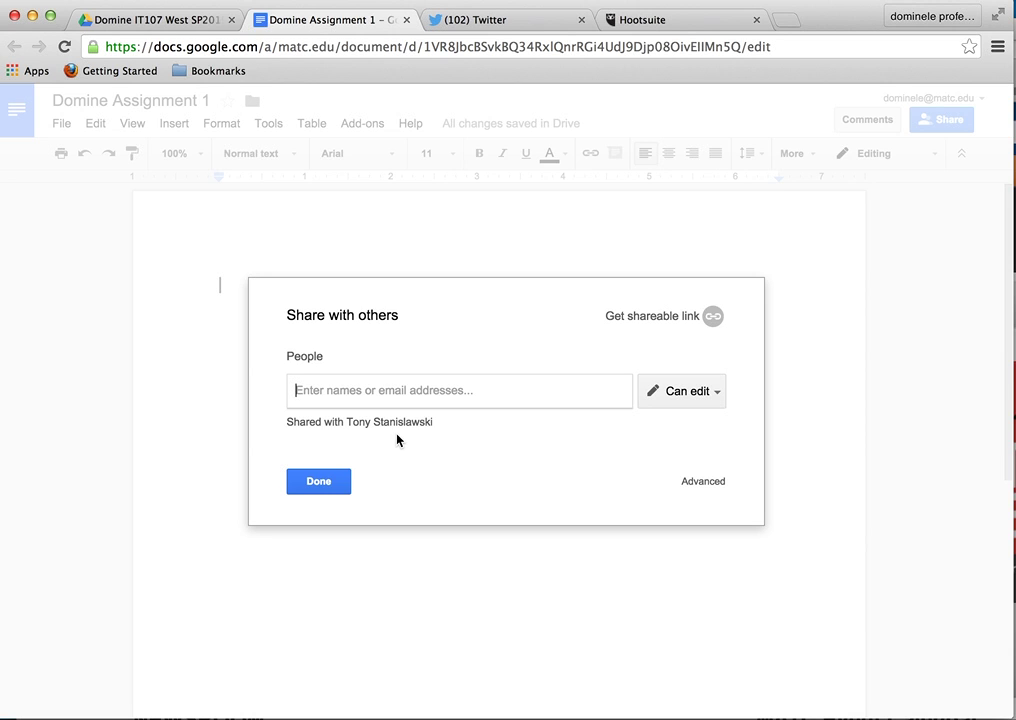
left_click(322, 483)
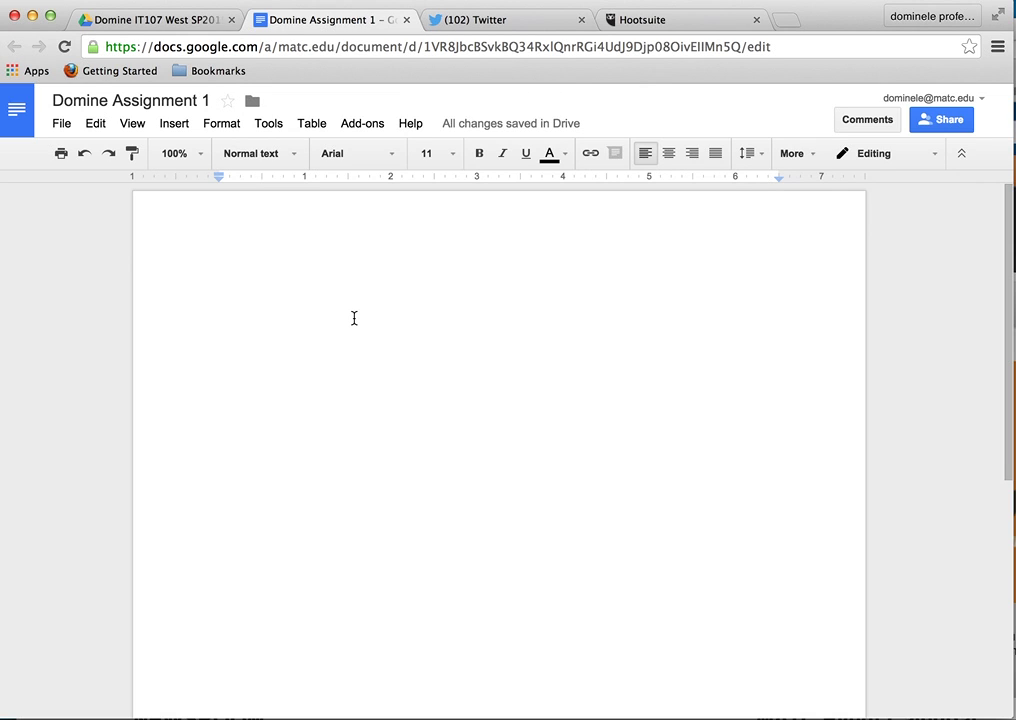
- Type a '1.' label and a self-introduction sentence beneath it
type("1")
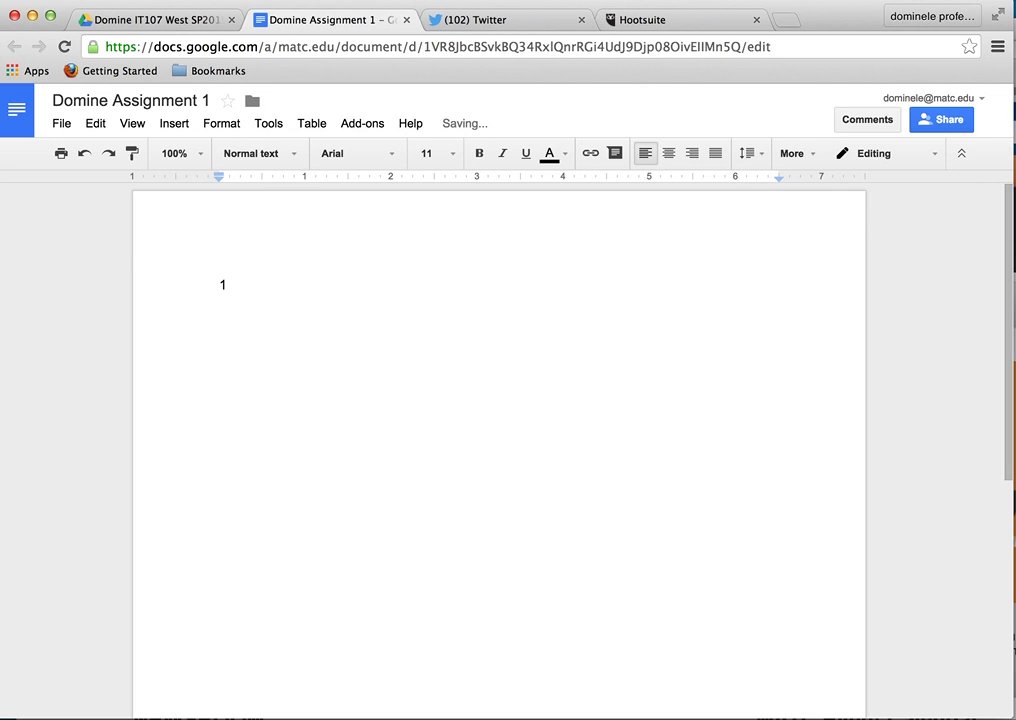
type(".")
key("Return")
type("This is")
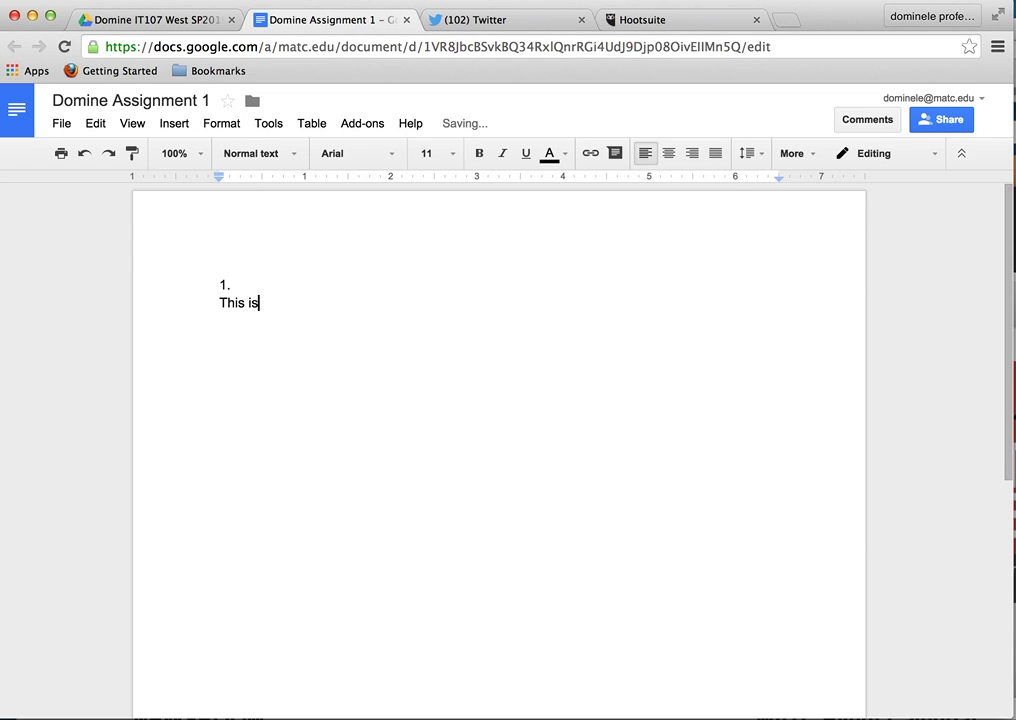
type("Larry. I am an instru")
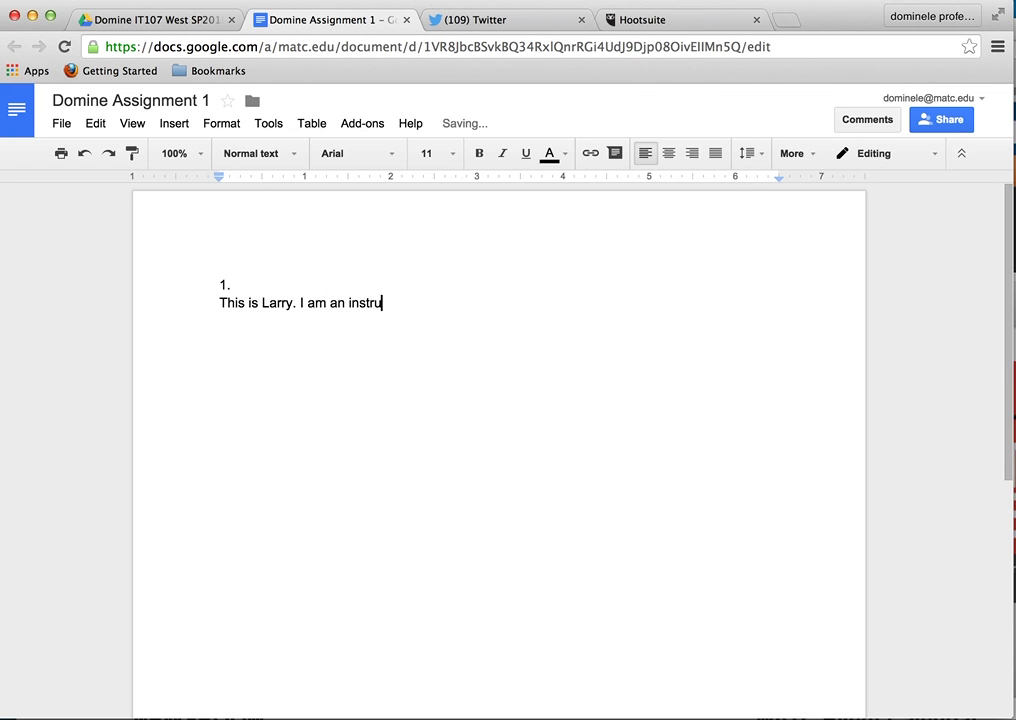
type("ctionaflsadkfalskdfjalsfjlas")
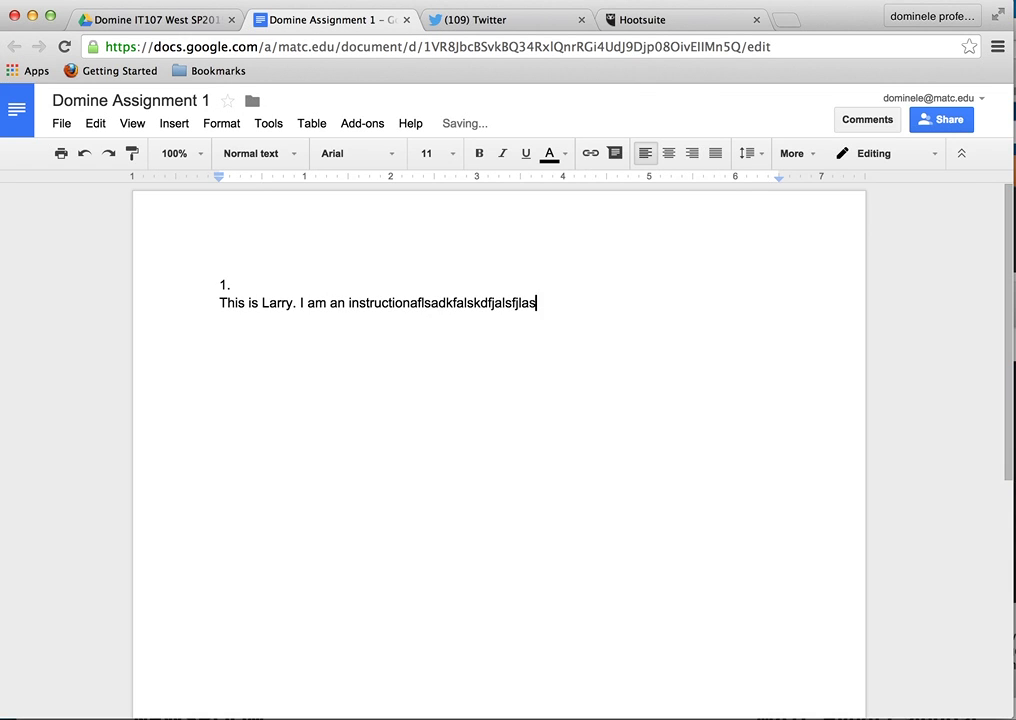
type("fjsalfsadfsadkfjlsadfsajflksjadflksjdlfjsdlfjsl")
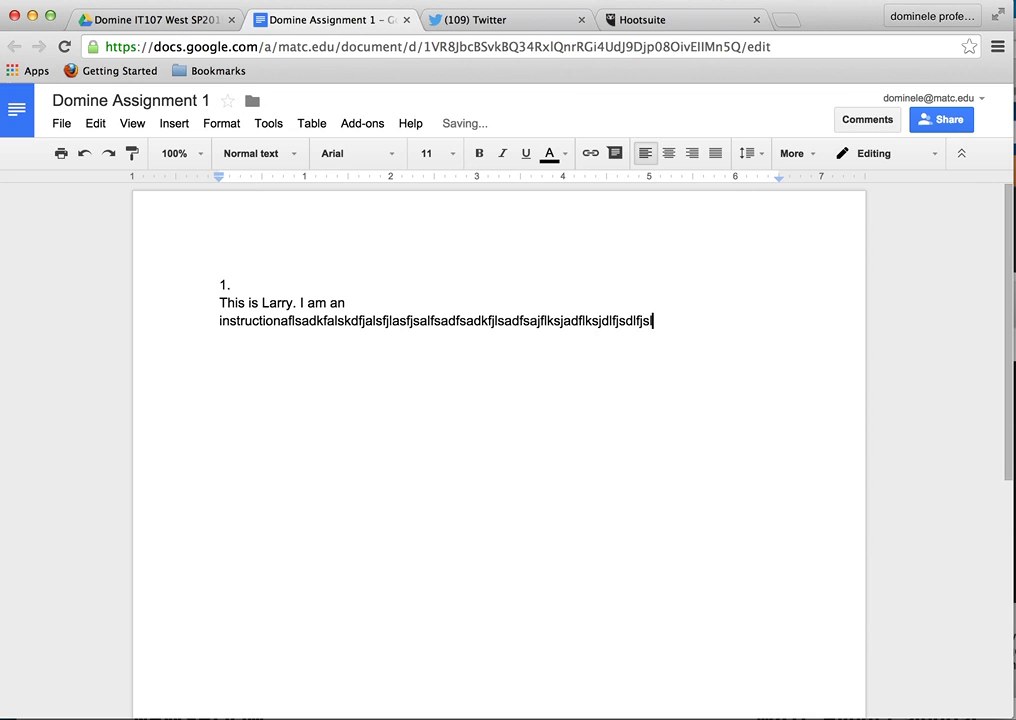
type("fkjslfjsdkfjlskfjlsdfjlskdjflsjfl")
- Add further lines of filler text below the introduction
key("Return")
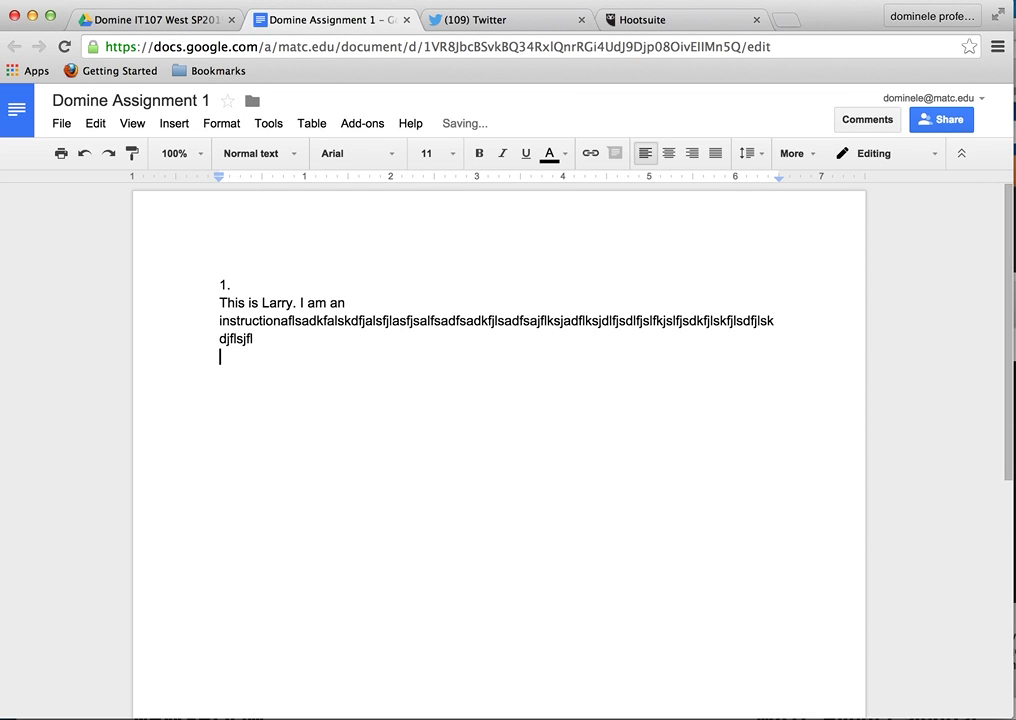
type("sladfkjasdf'klsjdfsa")
key("Return")
key("Return")
type("sdkfjsdl'fjdlsk")
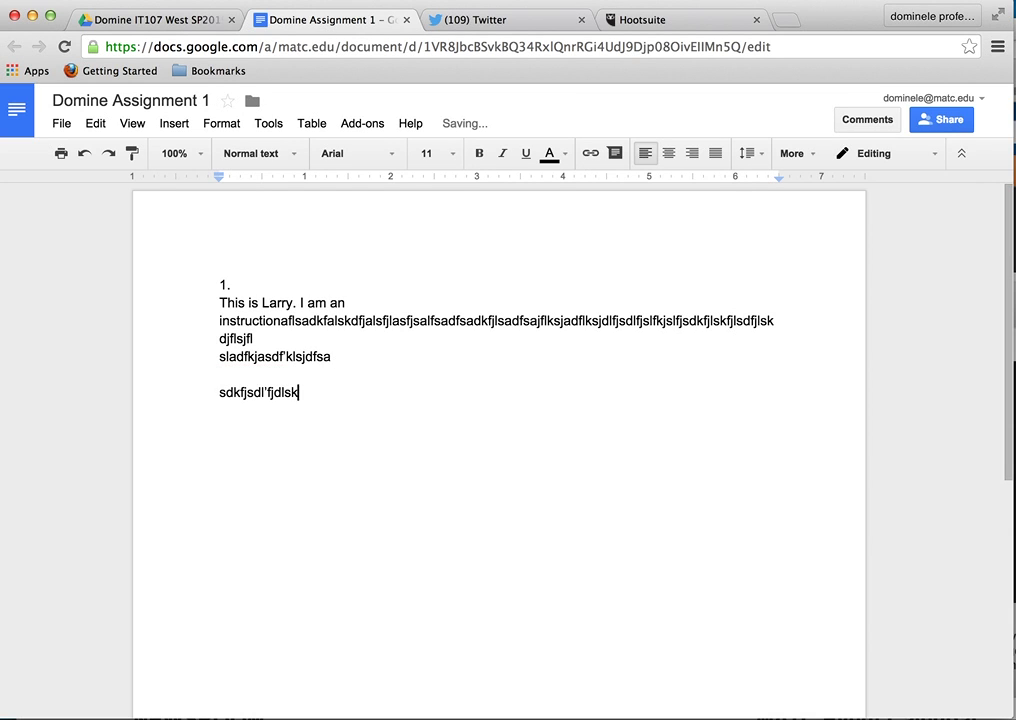
type("fjsldfjslfjslfjslfjlsfjslsdkfjlksdjflsdjflsjf")
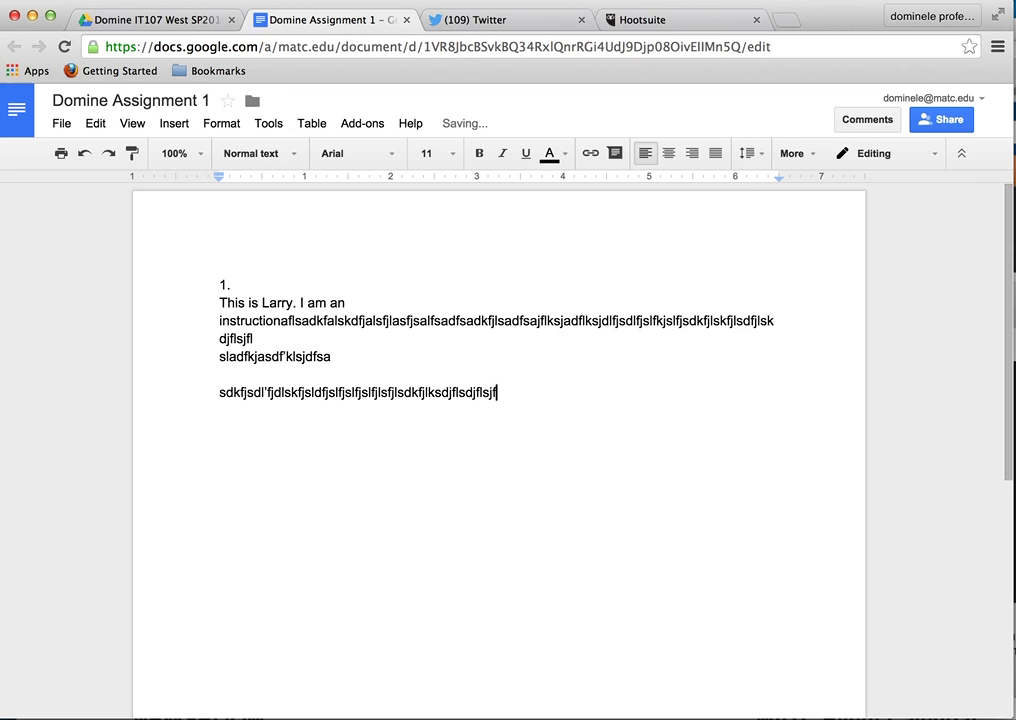
type("lk")
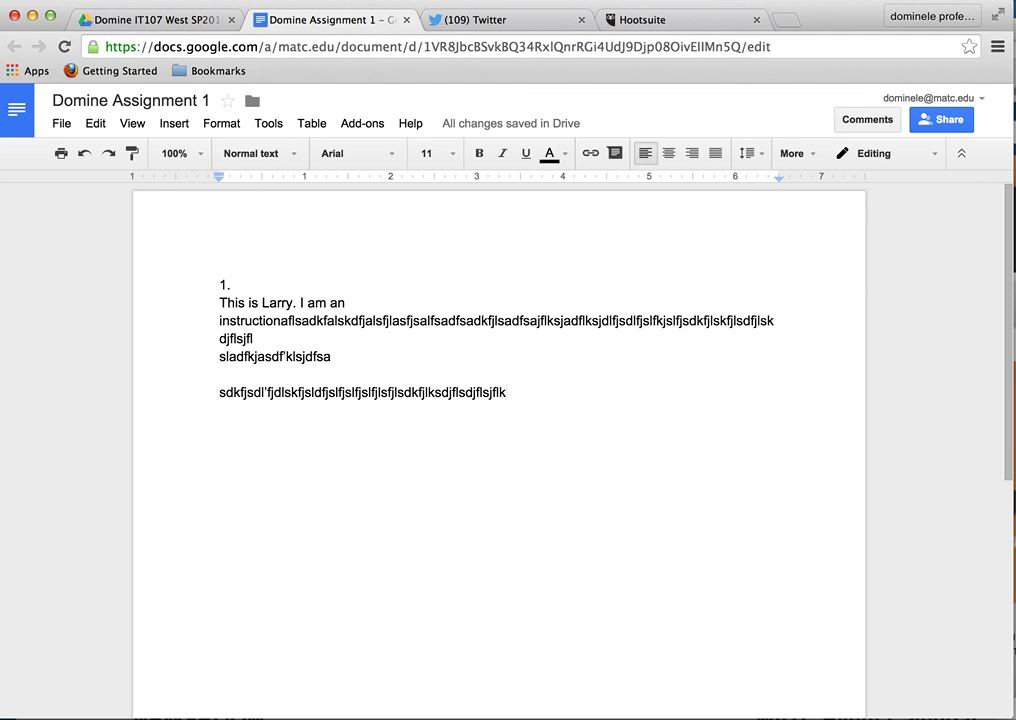
- Format the '1.' label at the top as bold, 14 point
left_click(176, 124)
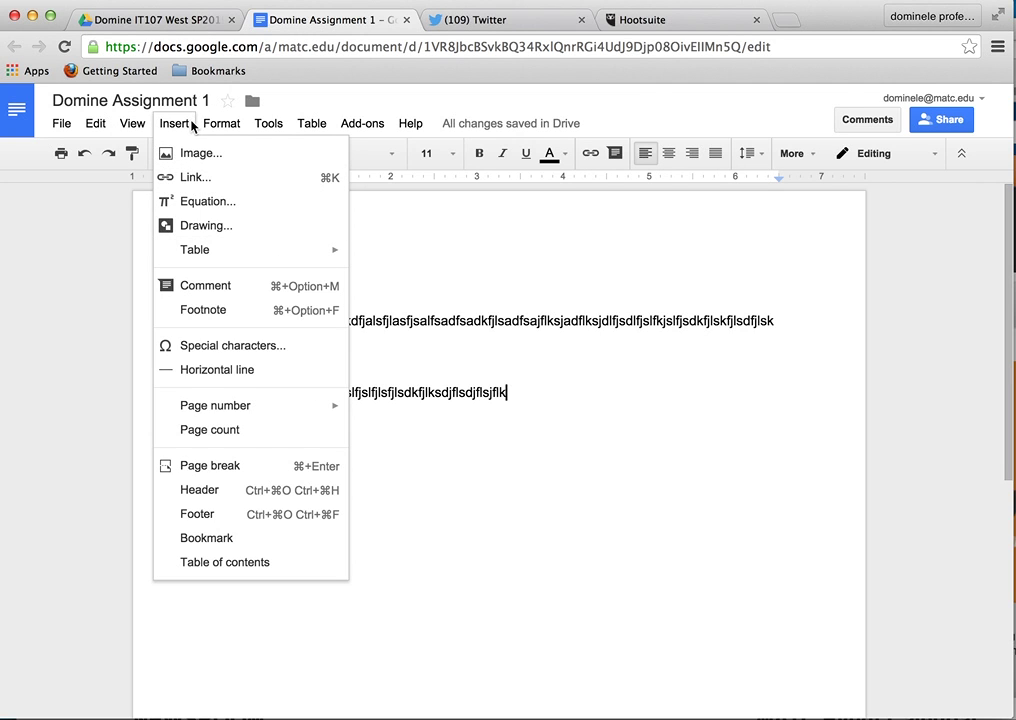
mouse_move(200, 126)
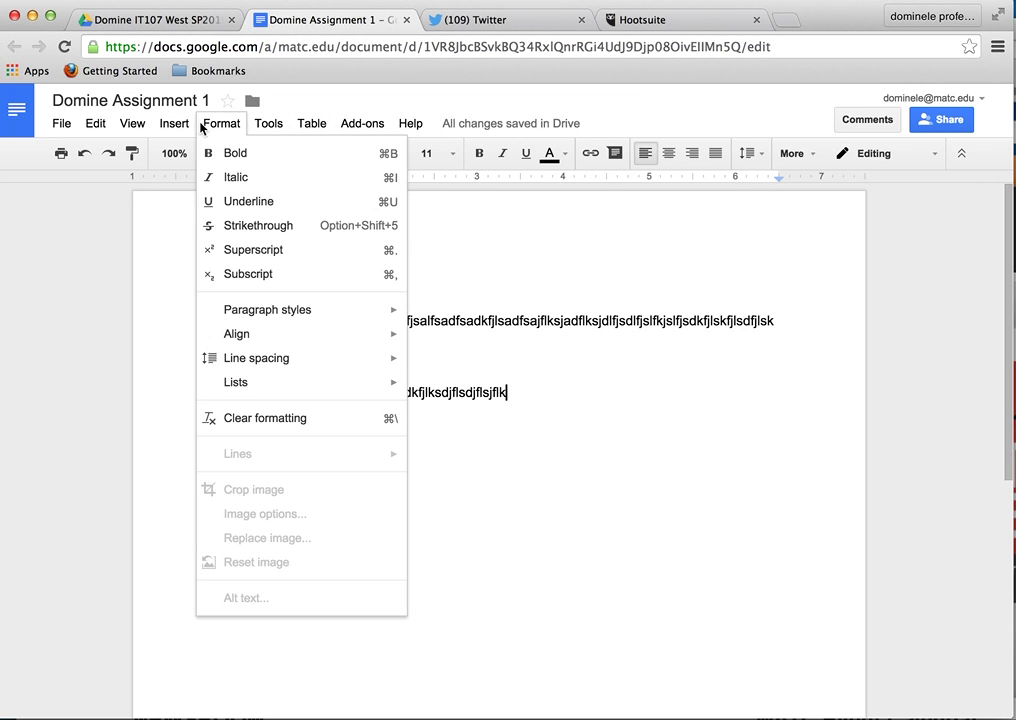
left_click(499, 225)
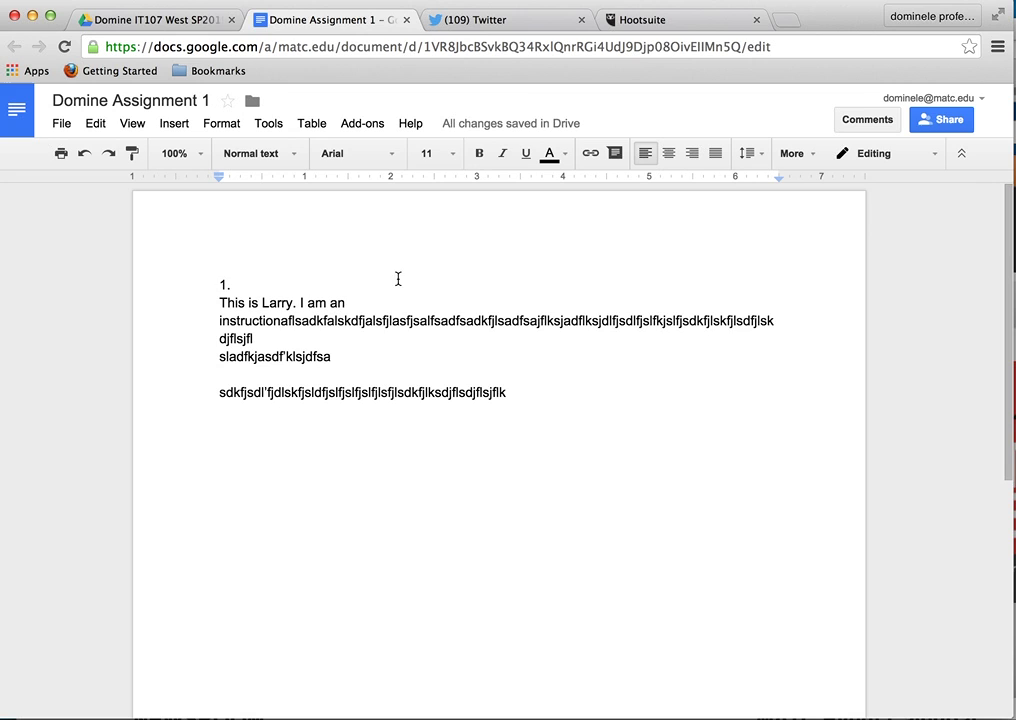
left_click(221, 285)
left_click(449, 155)
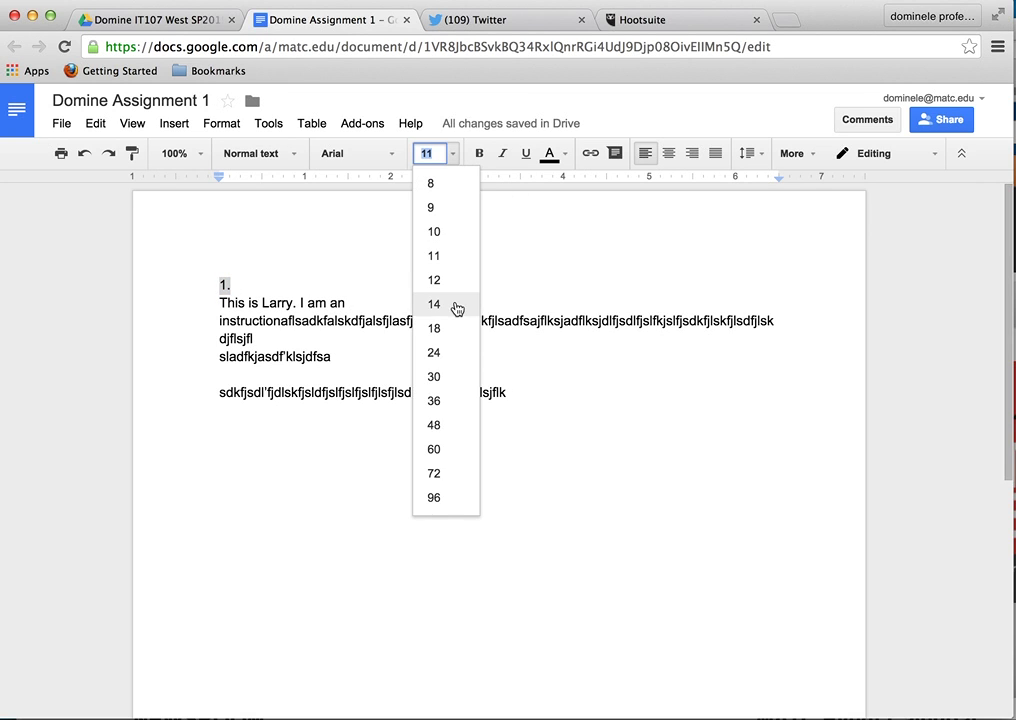
left_click(456, 306)
left_click(479, 153)
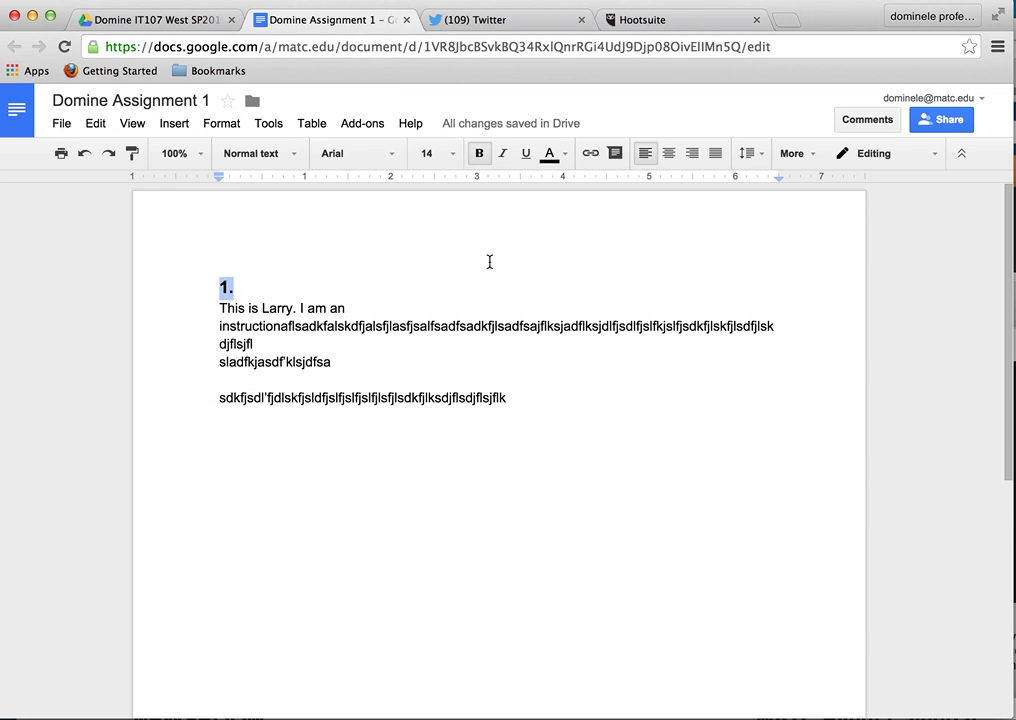
left_click(524, 402)
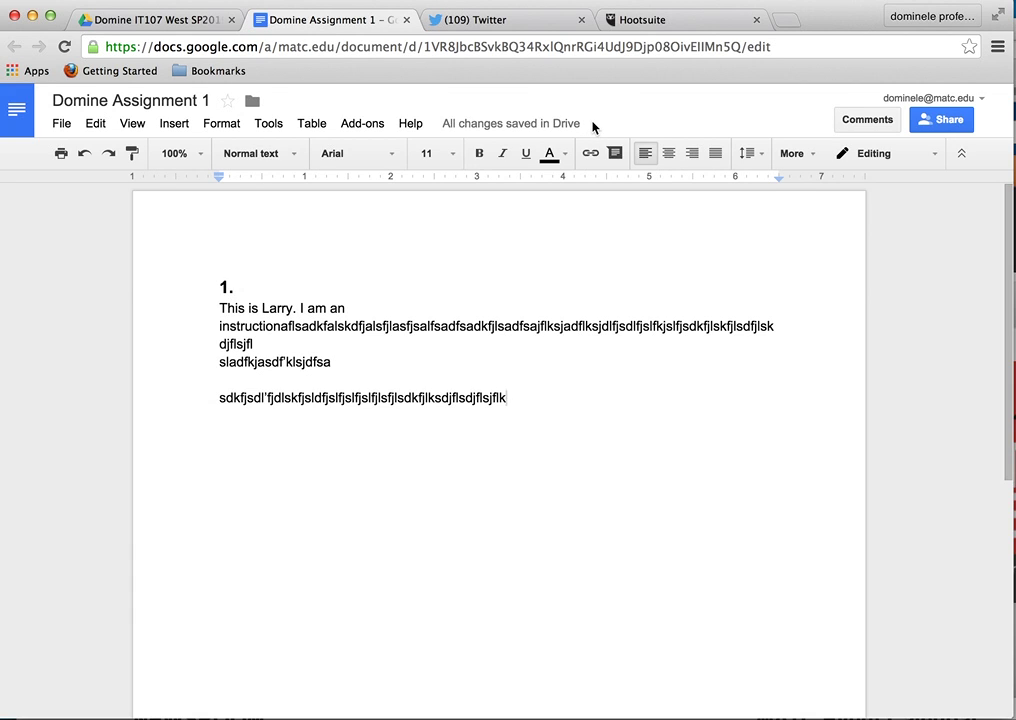
- Append more placeholder text to item 1, continuing onto a new line
type("lksjdlfkjsdf lkjsadlfjsdlfkj sdlkfjsld f")
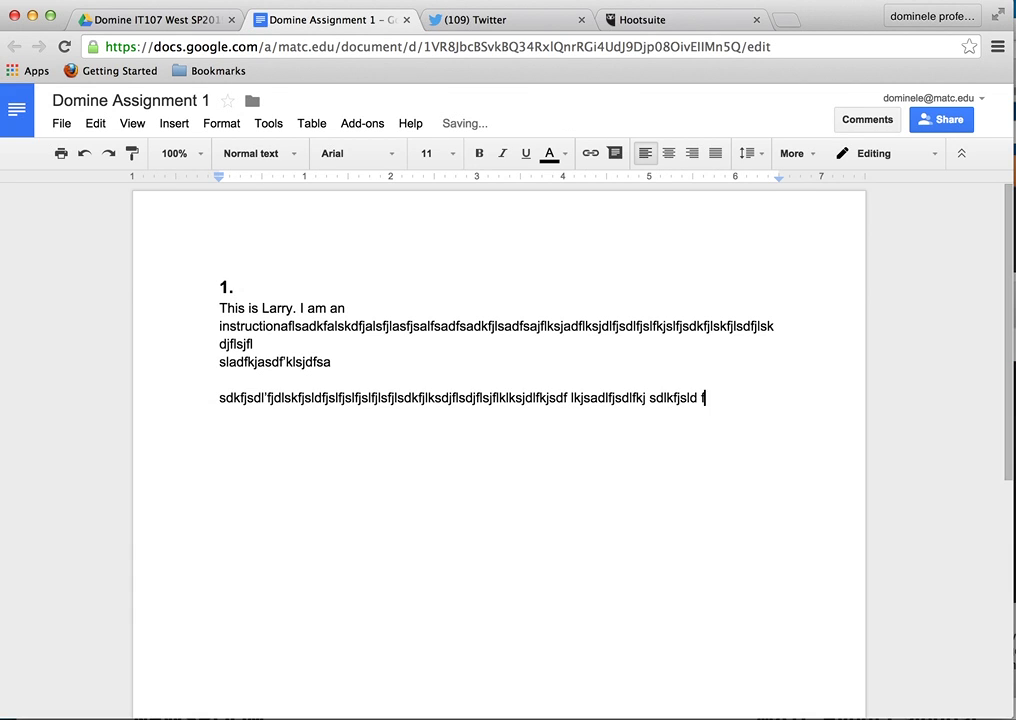
type("'asdflkasdflsdjfdslflsdkjfsdfl'asd")
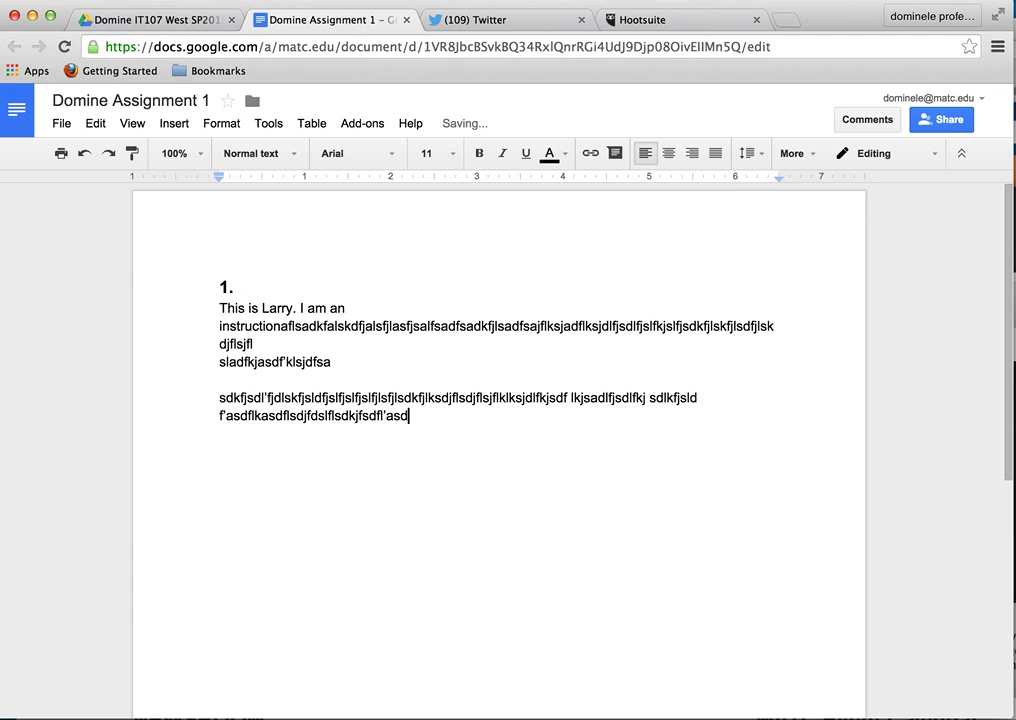
type("lkfjasdfasdjf")
key("Return")
type("asdfasdflaskdjflsdjf")
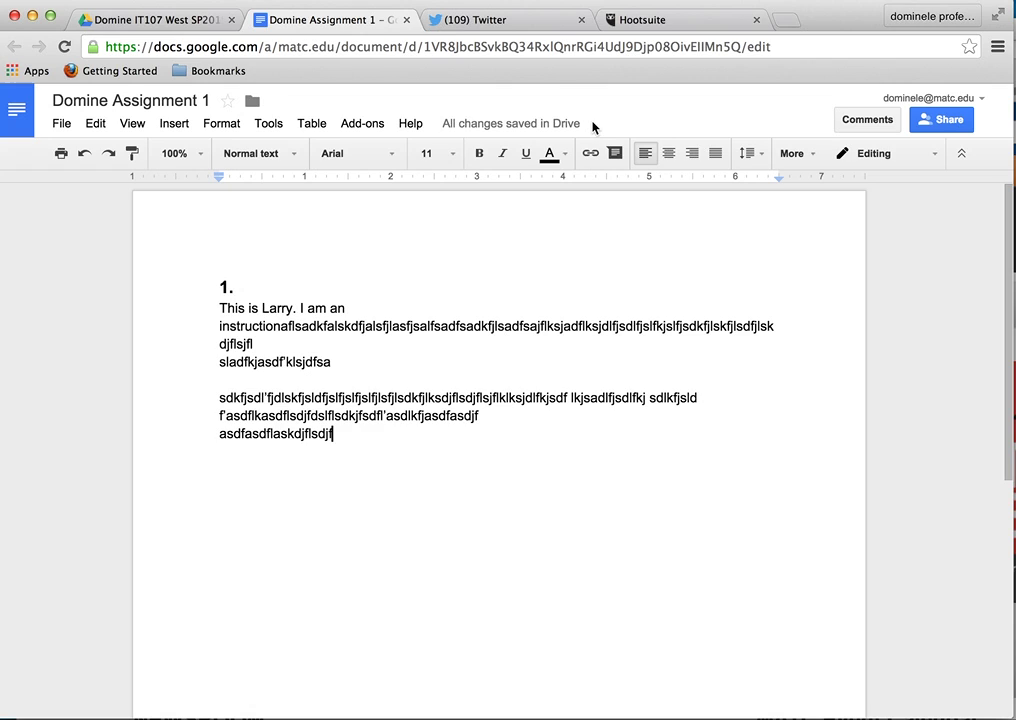
left_click(367, 416)
left_click(367, 438)
- Add a '2.' label below item 1 with an empty line under it
key("Return")
key("Return")
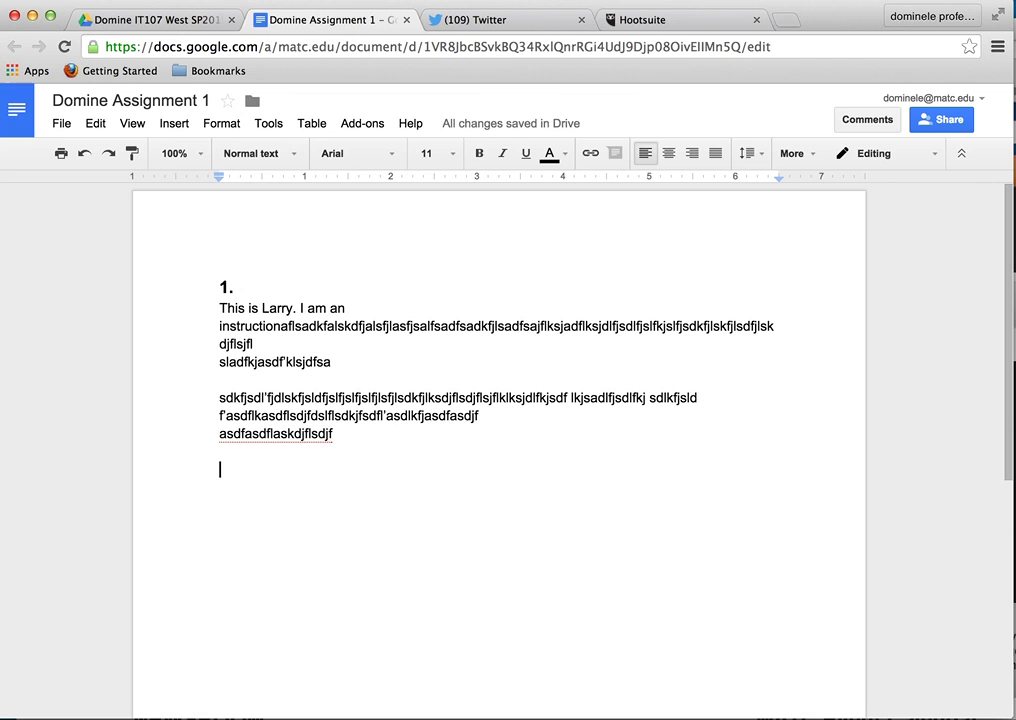
type("2.")
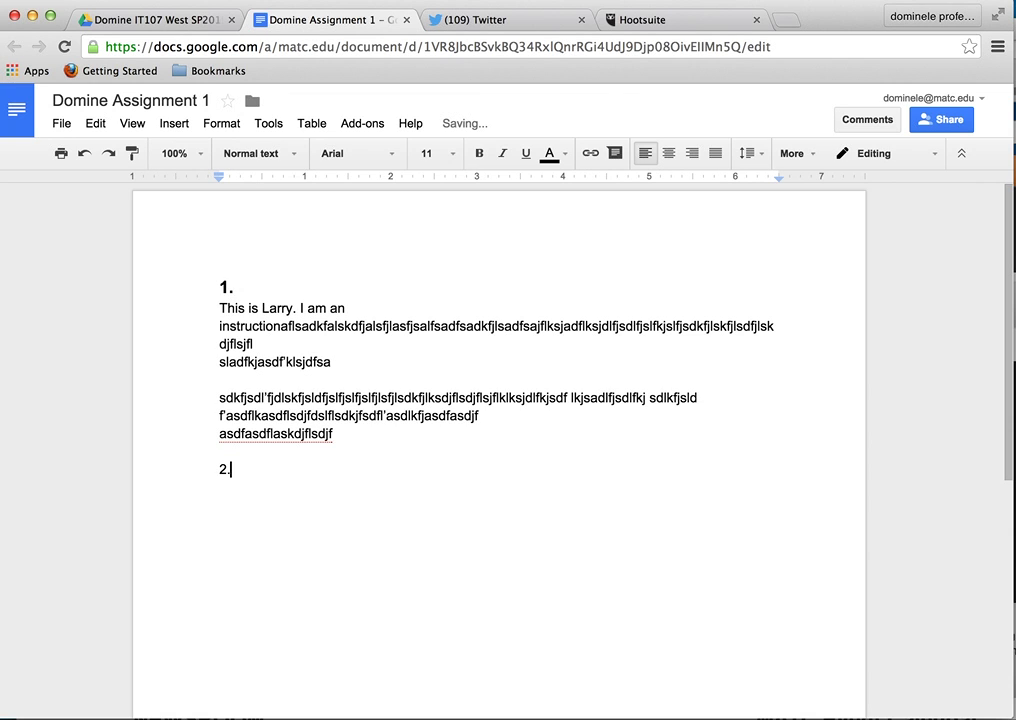
key("Return")
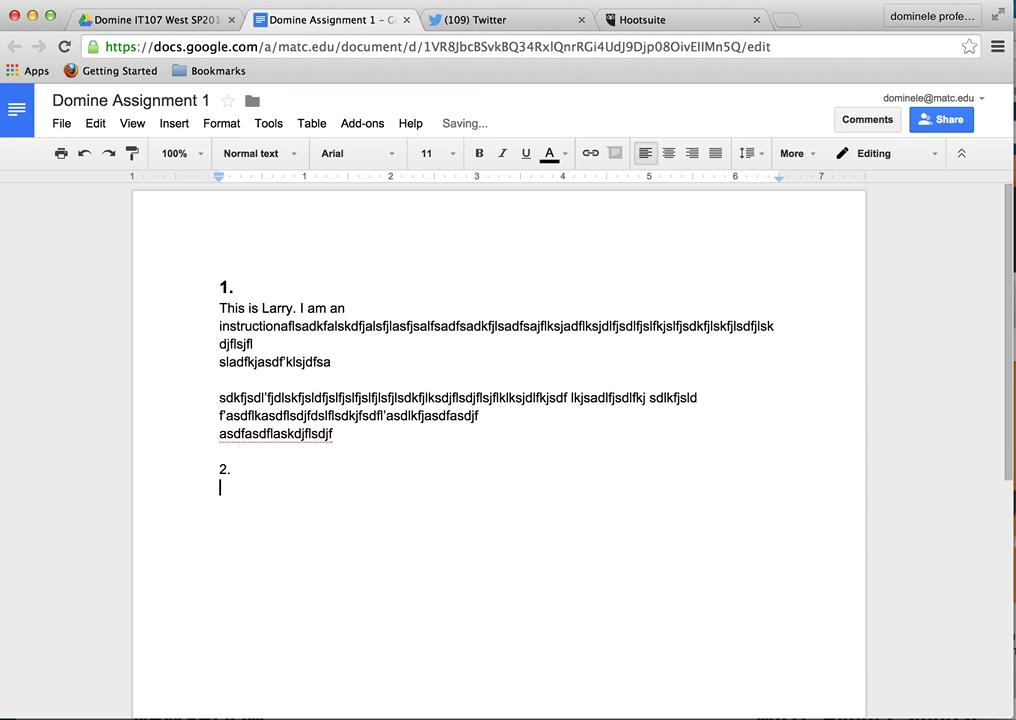
scroll(470, 277, "down", 1)
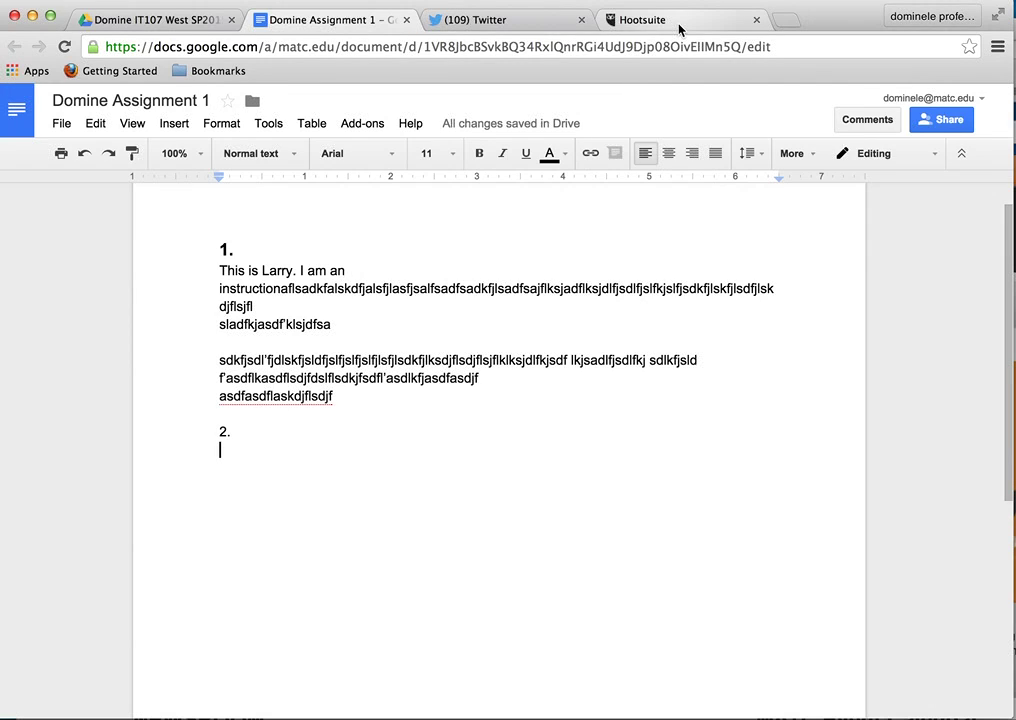
- Copy a screenshot of the Hootsuite dashboard's feed columns to the clipboard
left_click(680, 22)
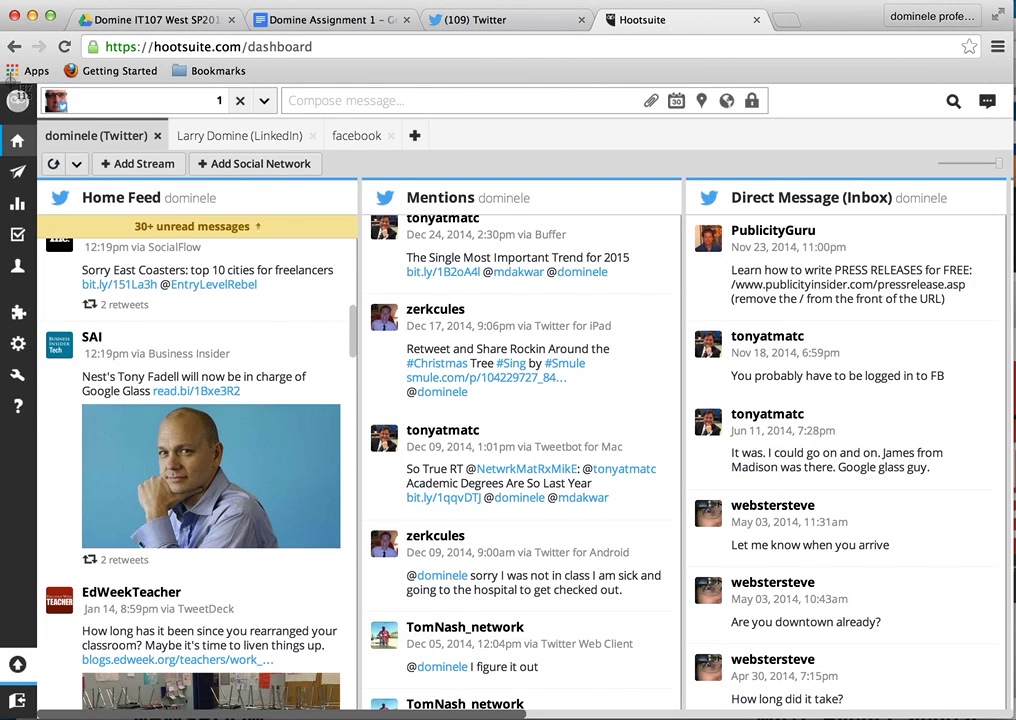
left_click(12, 76)
left_click_drag(8, 78, 1000, 710)
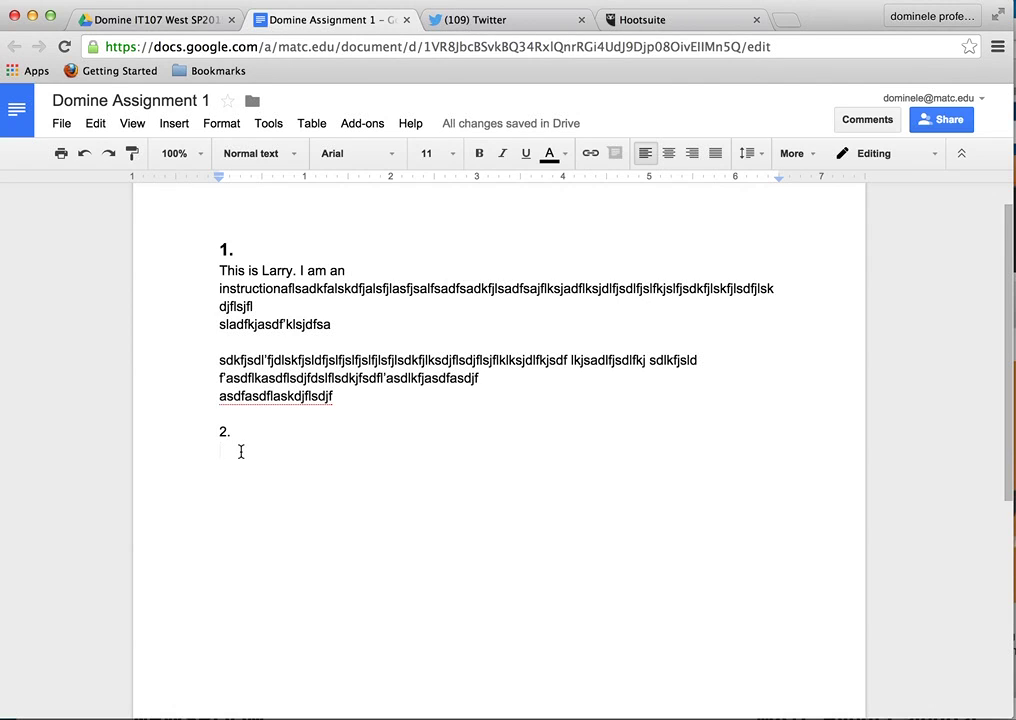
- Paste the Hootsuite screenshot on the line below '2.'
key("Return")
key("Return")
key("Return")
key("Return")
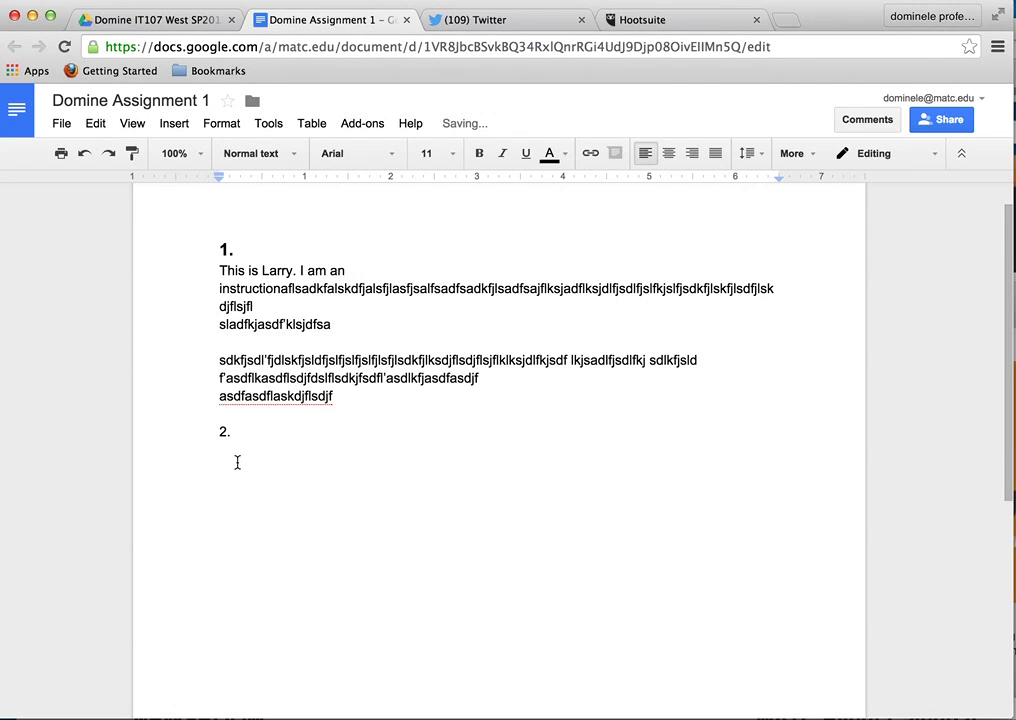
left_click(229, 459)
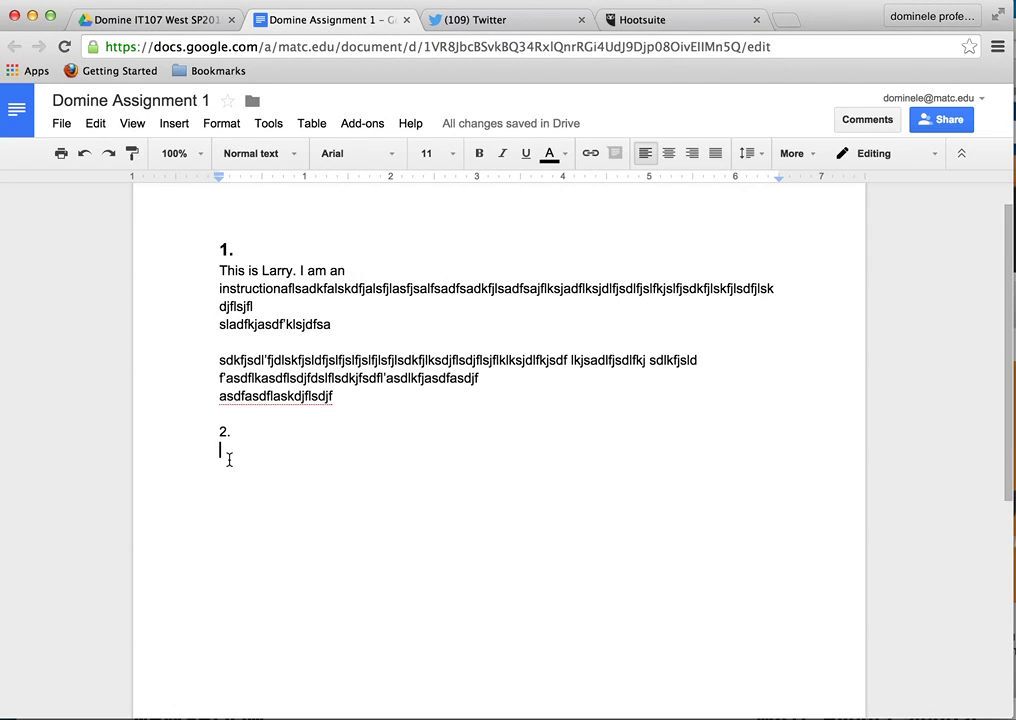
key("super+v")
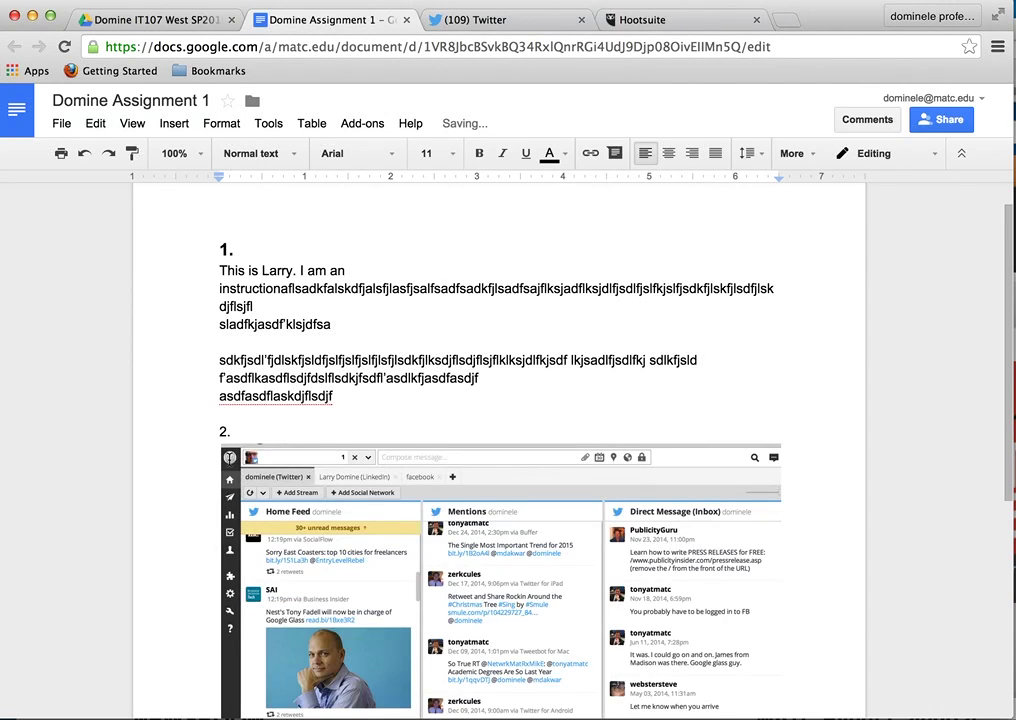
scroll(650, 424, "down", 1)
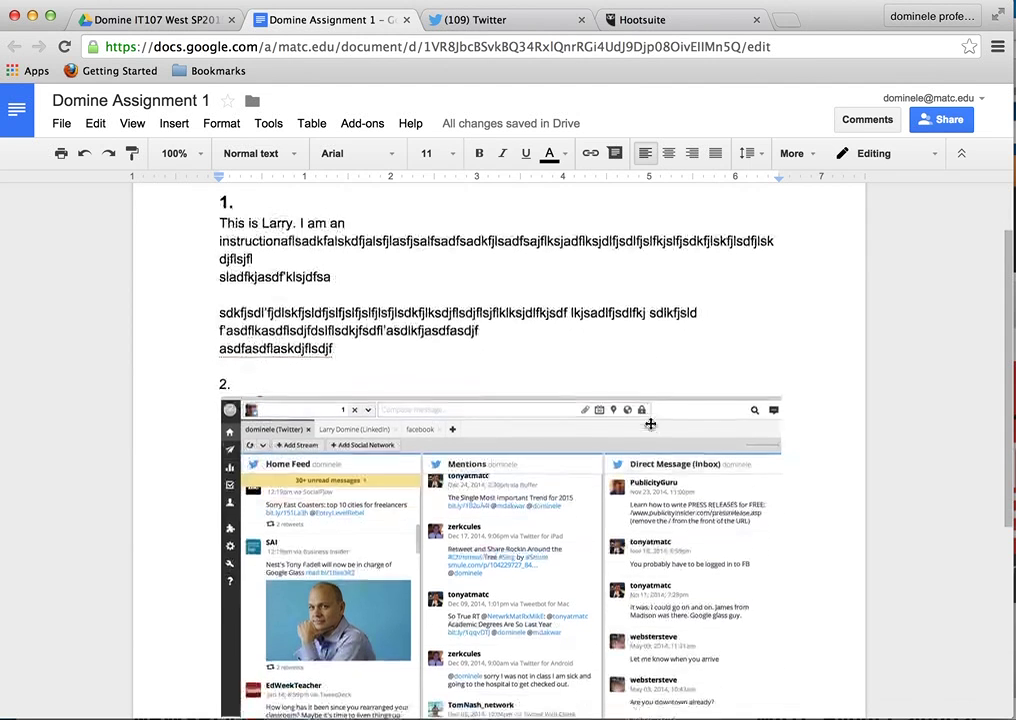
scroll(650, 424, "down", 2)
- Shrink the pasted screenshot and select the '2.' label
left_click(646, 422)
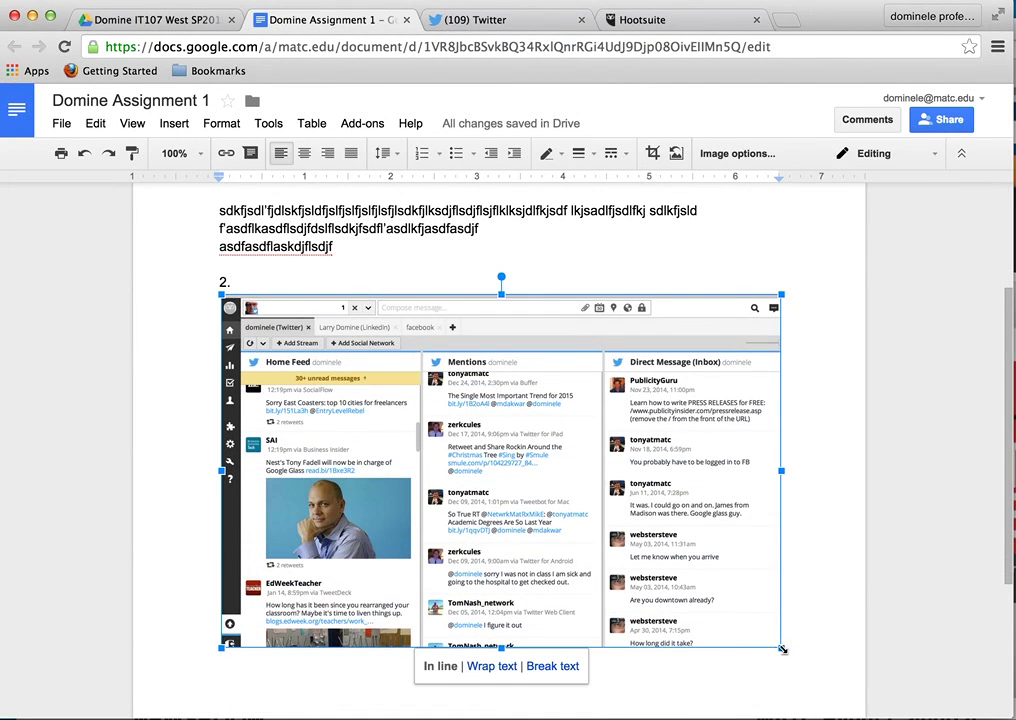
left_click_drag(782, 649, 535, 537)
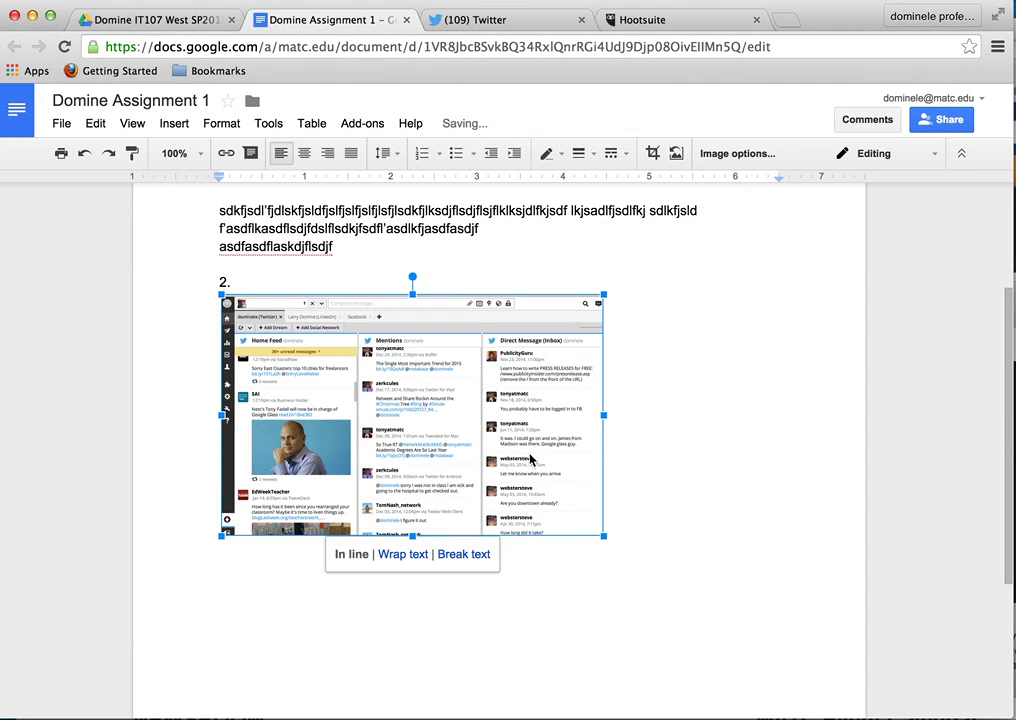
left_click_drag(233, 285, 212, 283)
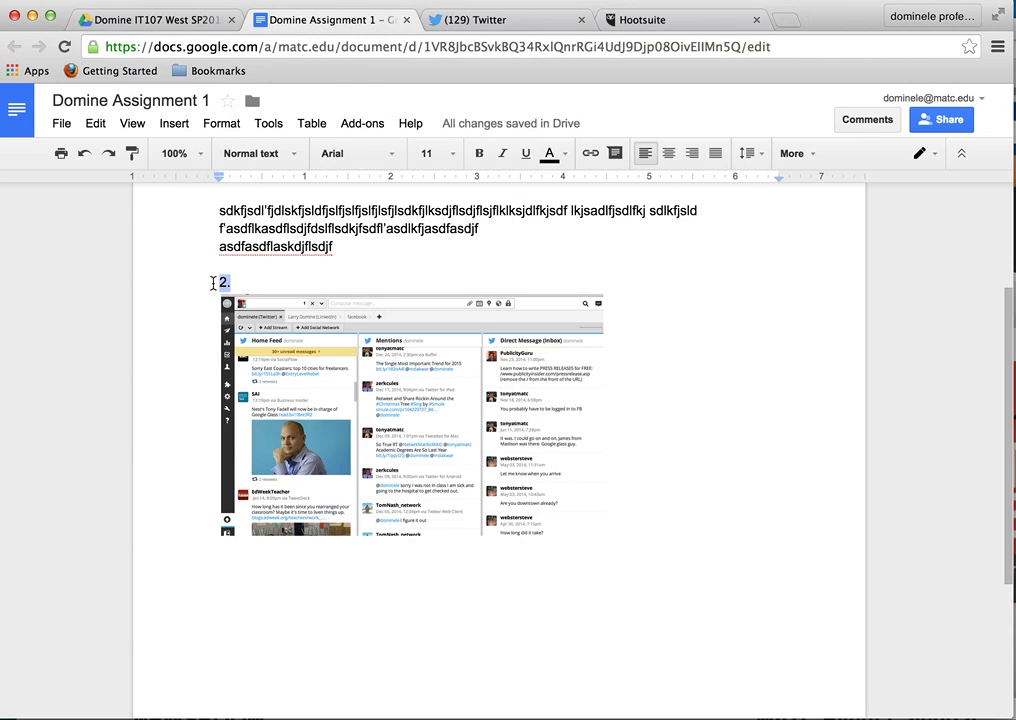
- Format the '2.' label as bold, 12 point
key("ctrl+u")
left_click(452, 156)
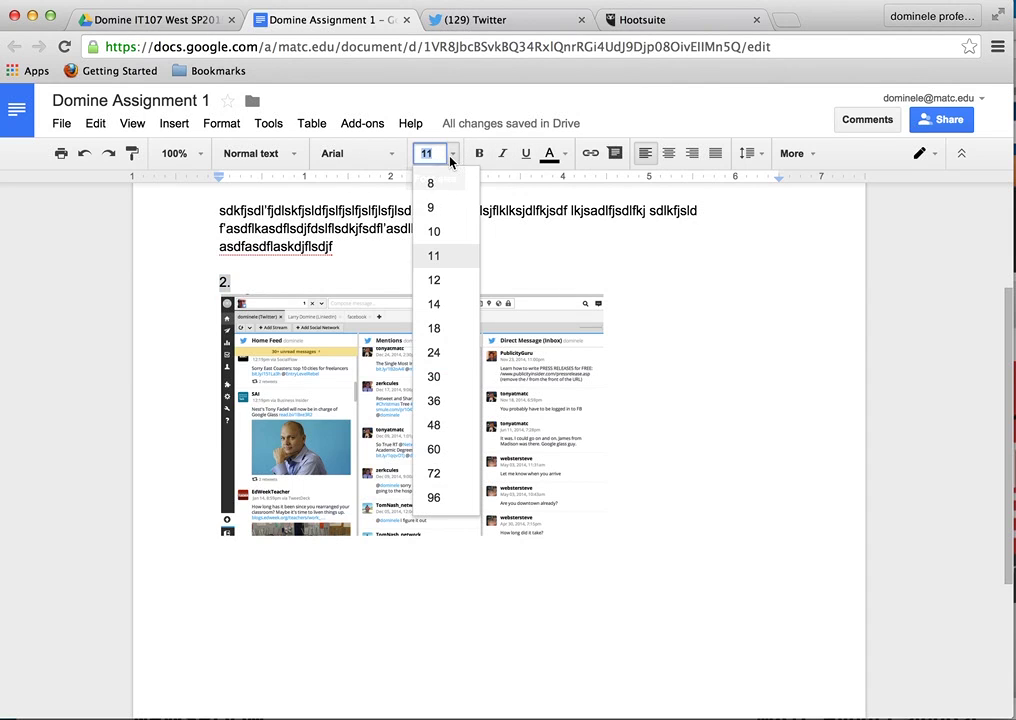
left_click(456, 281)
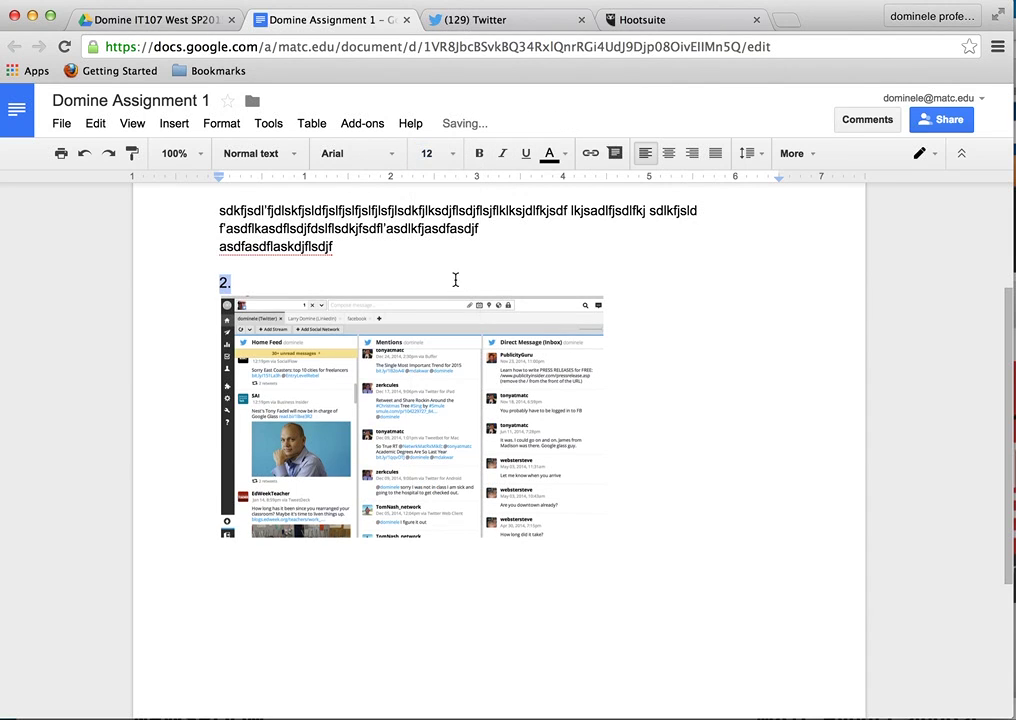
left_click(479, 153)
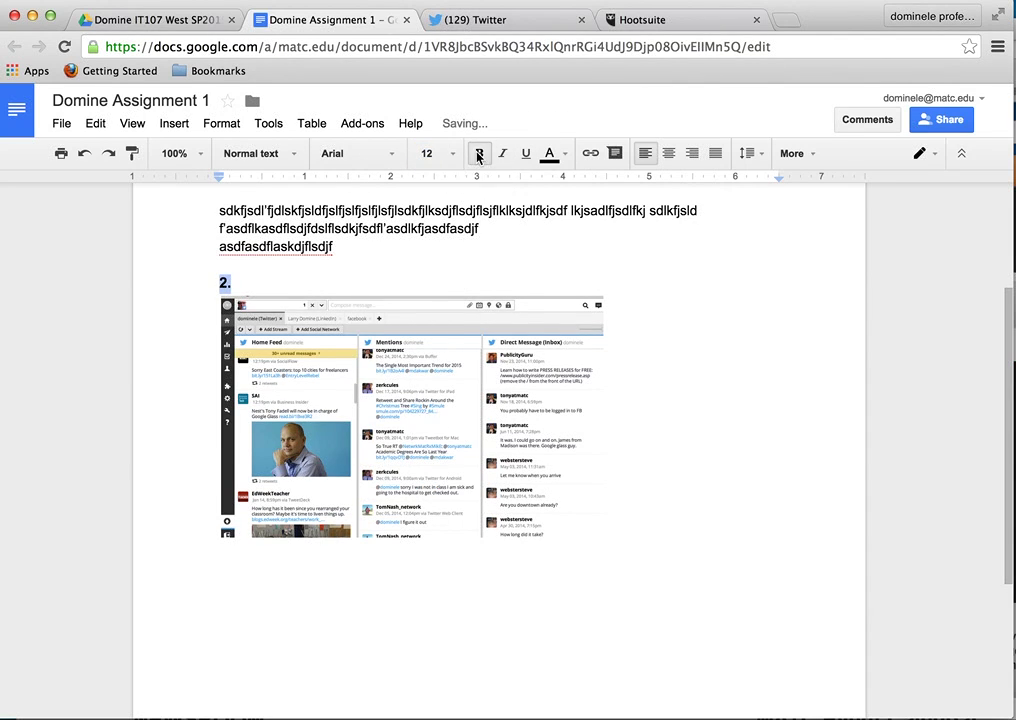
- Start item 3 with a '3.' label below the screenshot
left_click(272, 583)
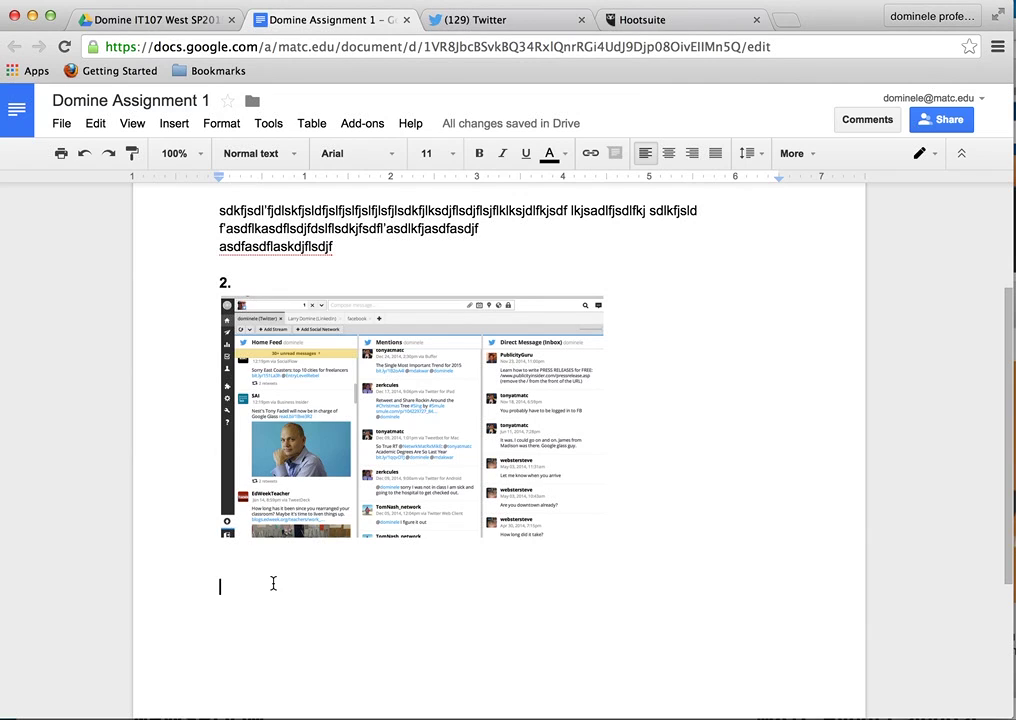
type("3")
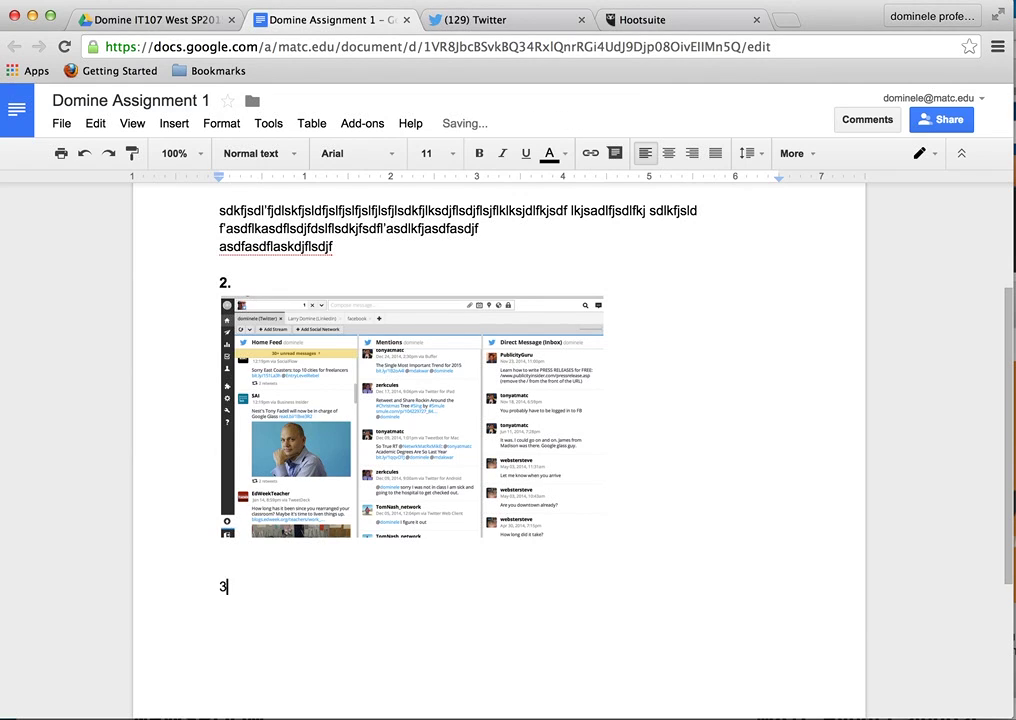
type(".")
key("Return")
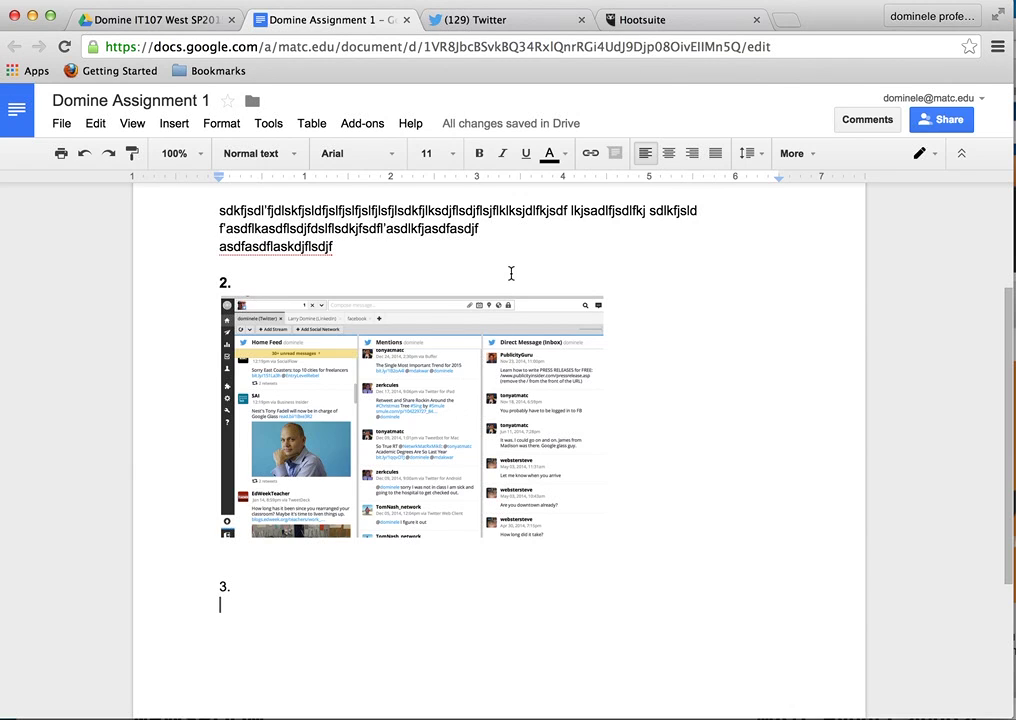
- Copy the sharing link for the Domine IT107 West SP2015 folder from My Drive, then return to the assignment
left_click(161, 25)
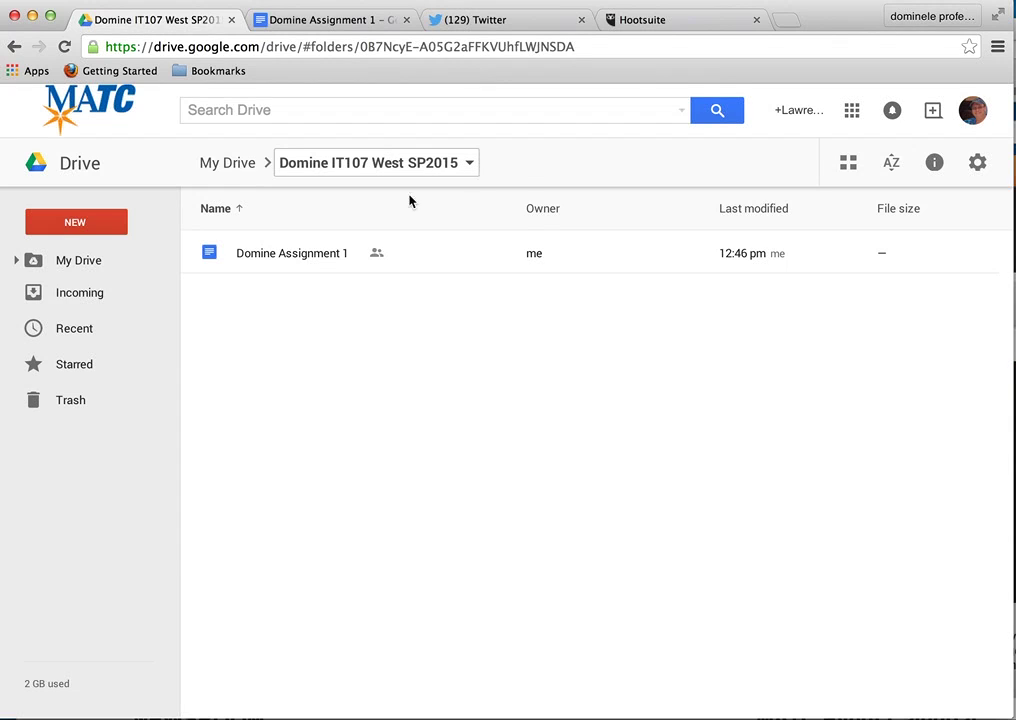
left_click(84, 264)
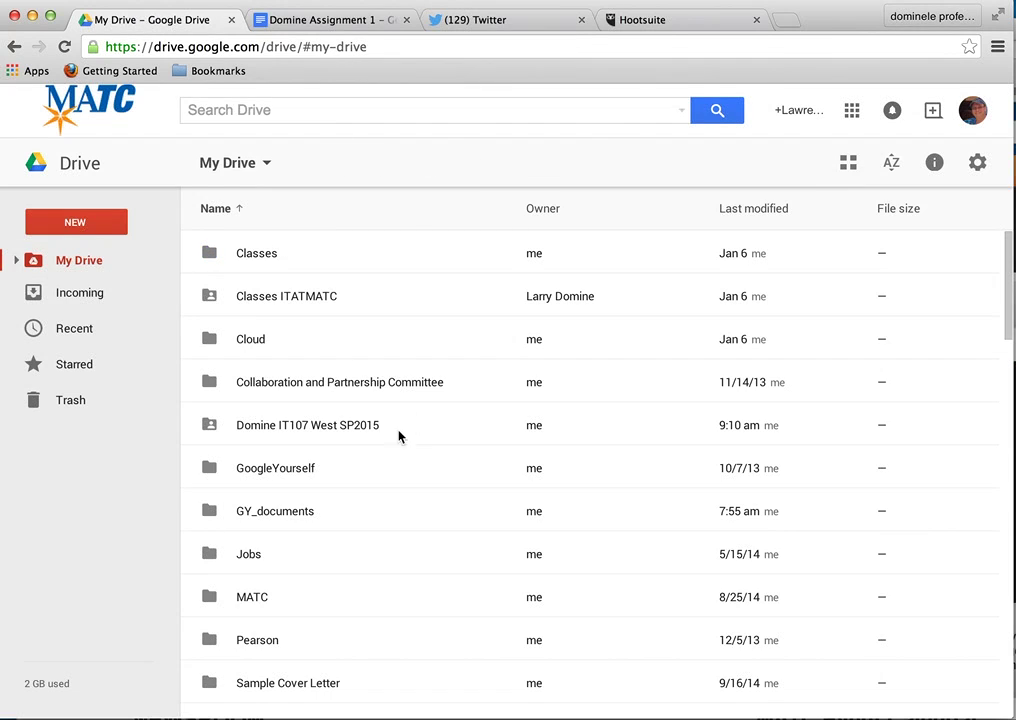
left_click(340, 435)
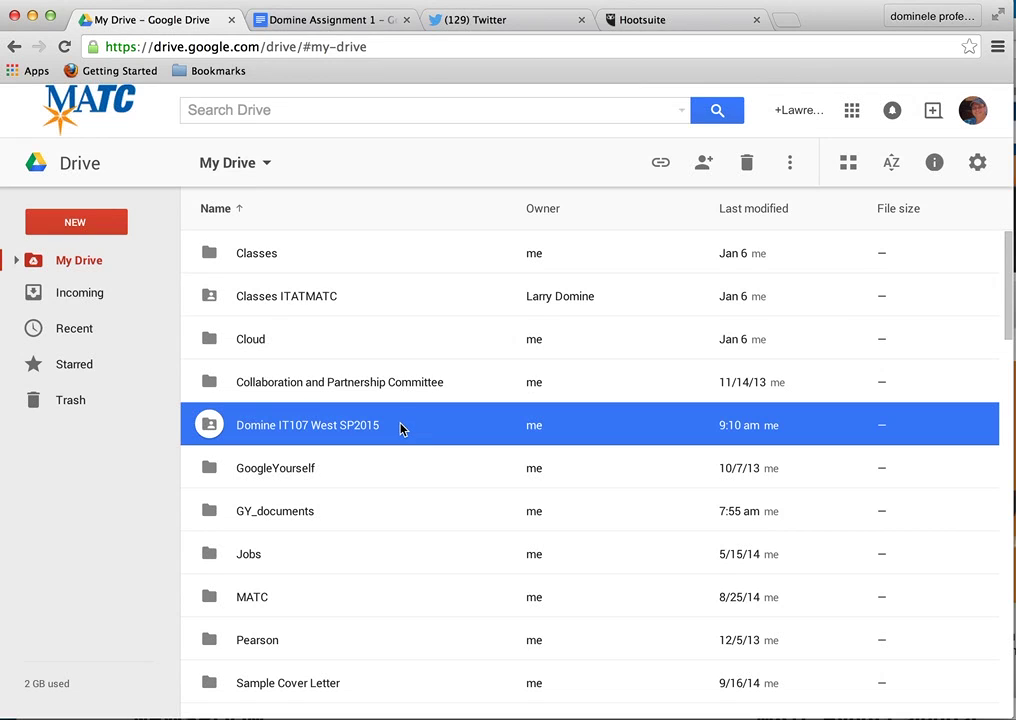
left_click(661, 163)
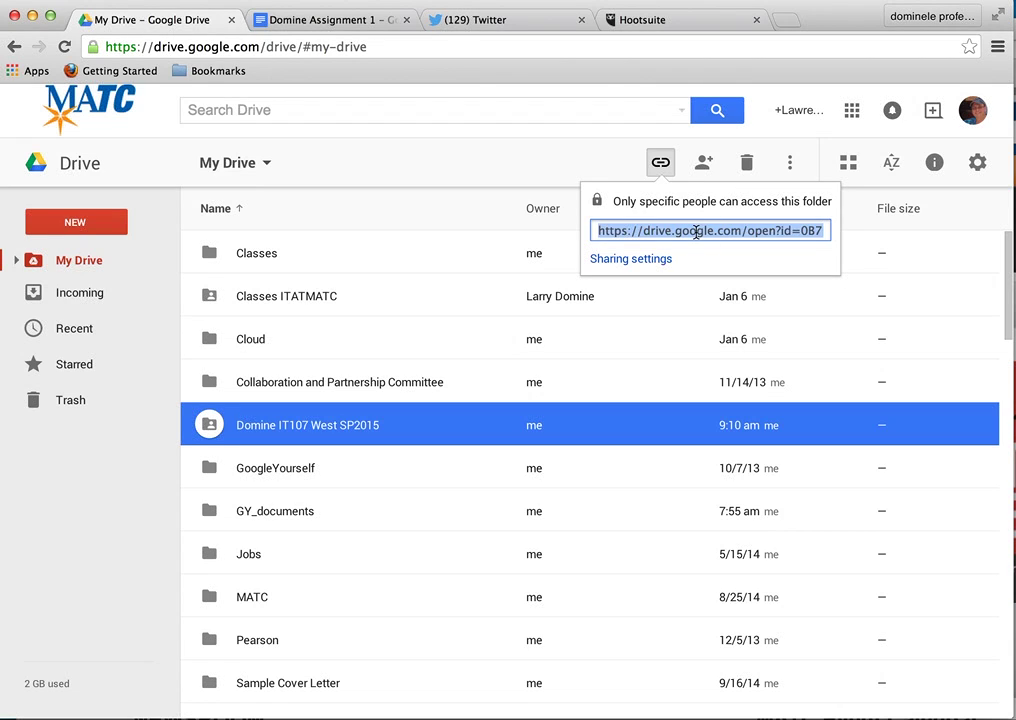
left_click(696, 231)
triple_click(598, 234)
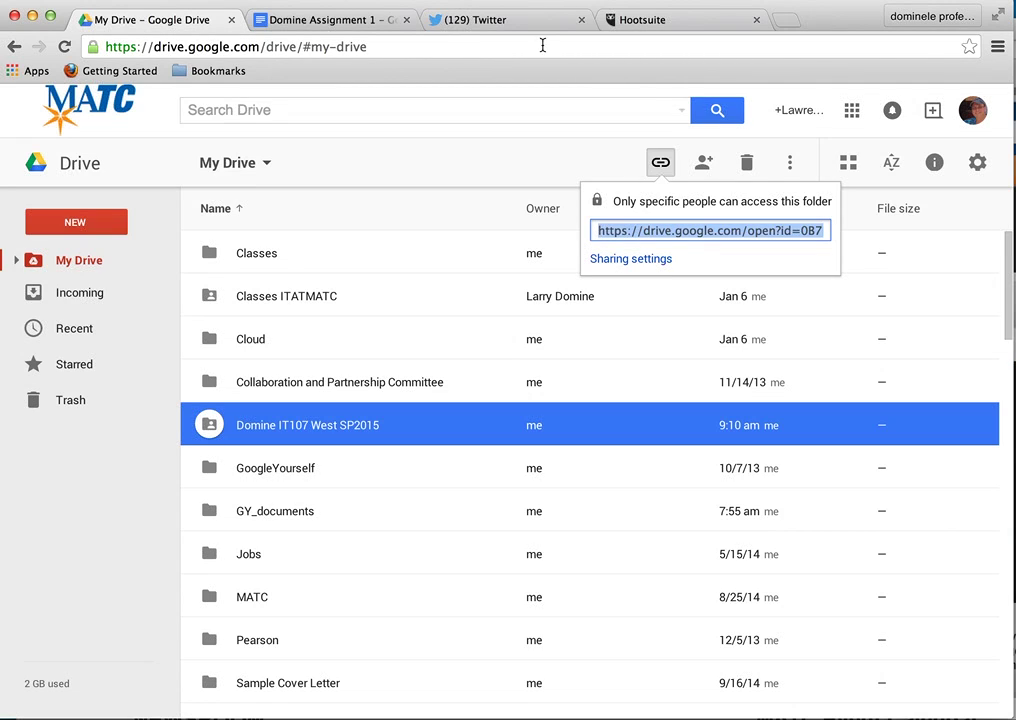
left_click(354, 19)
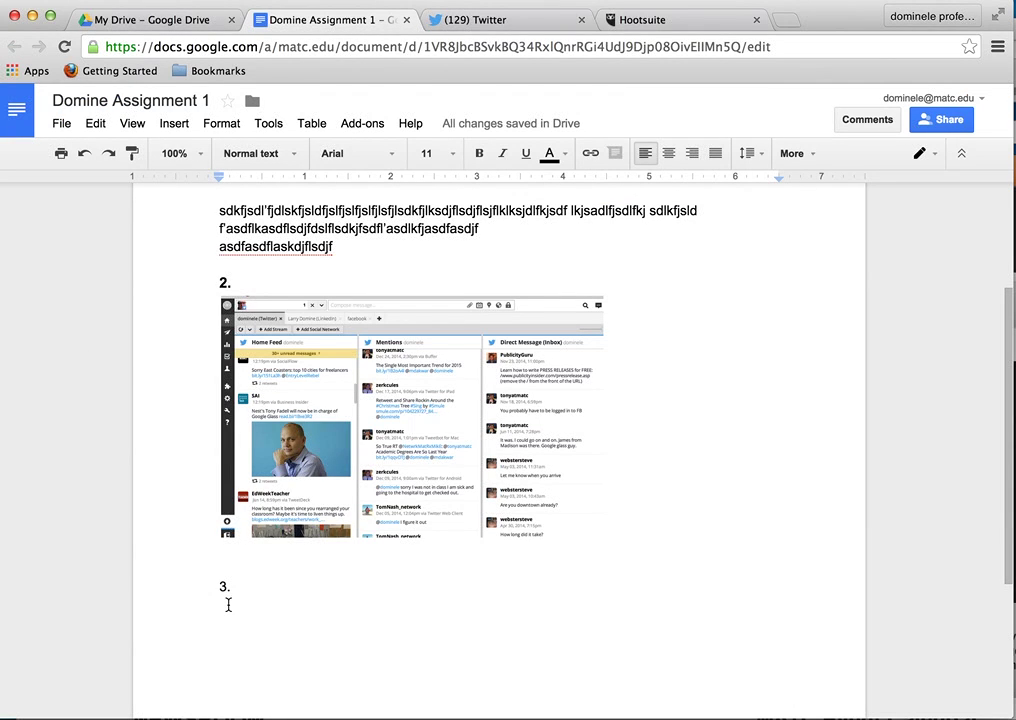
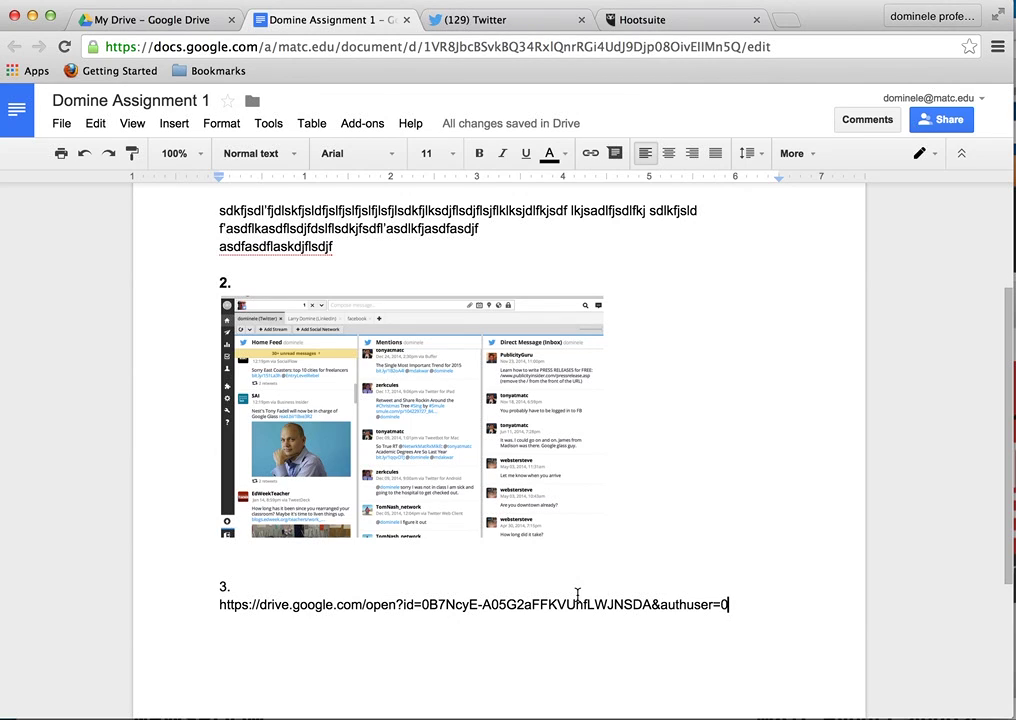
- Paste the Domine IT107 West SP2015 folder link below '3.' and format '3.' as 14 pt bold
left_click(224, 587)
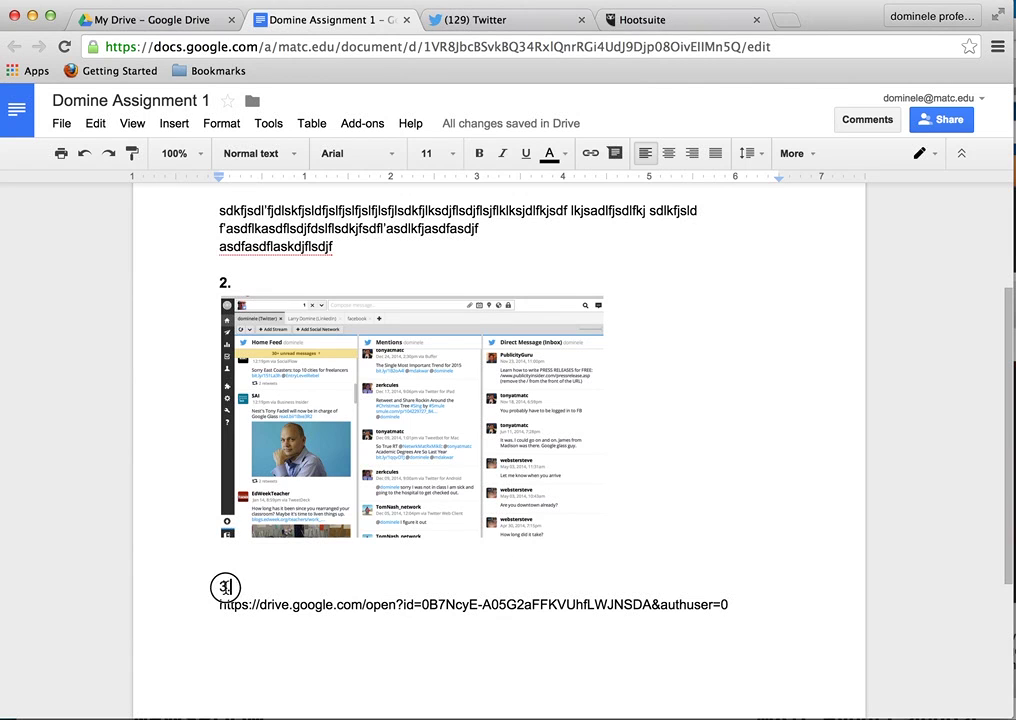
left_click_drag(224, 587, 231, 587)
scroll(745, 372, "up", 4)
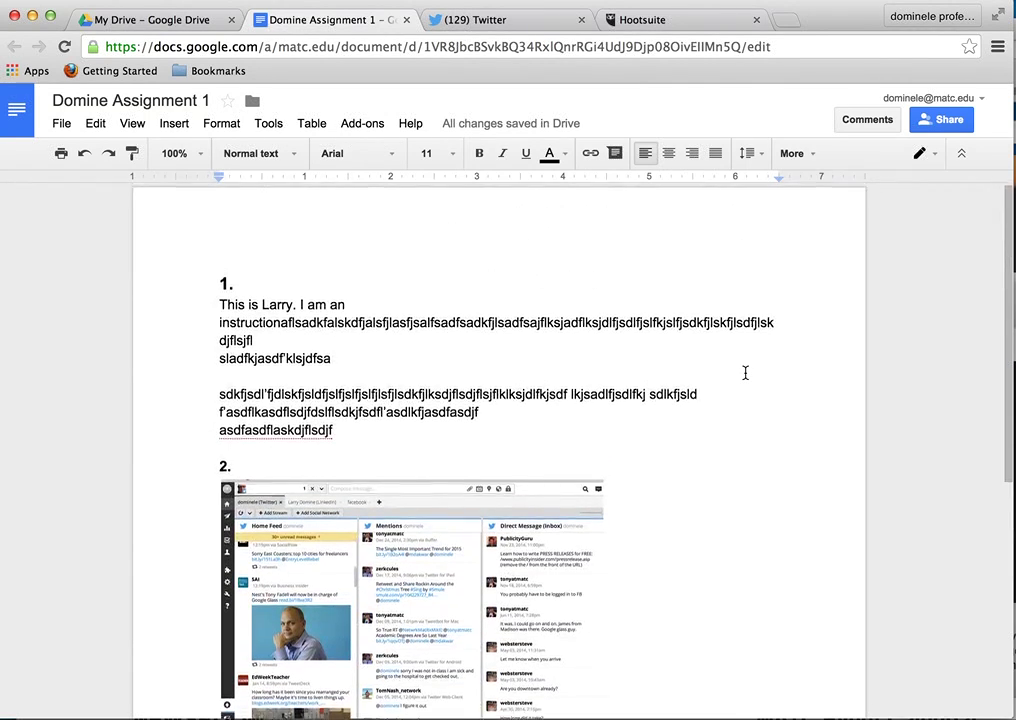
scroll(745, 372, "down", 4)
left_click(452, 154)
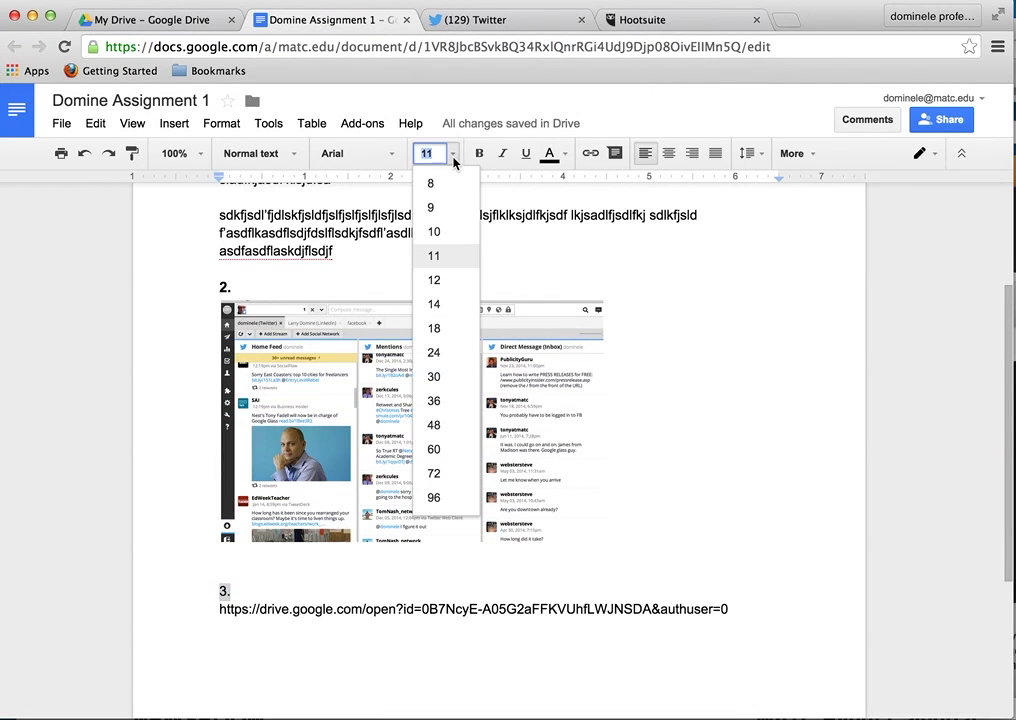
left_click(448, 306)
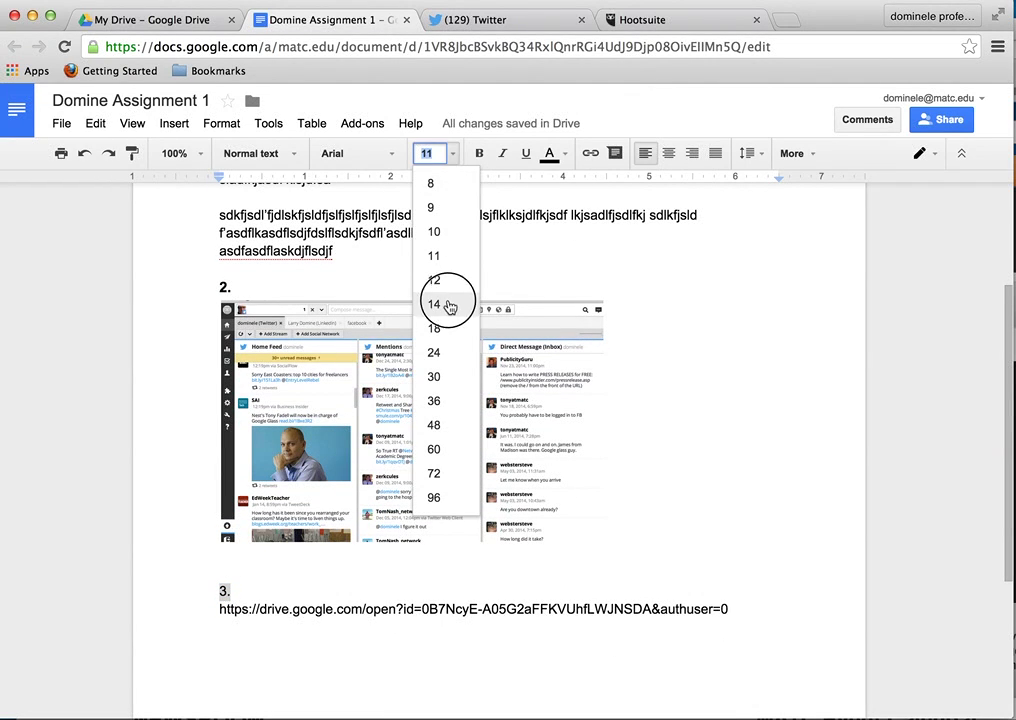
left_click(478, 153)
scroll(745, 476, "up", 3)
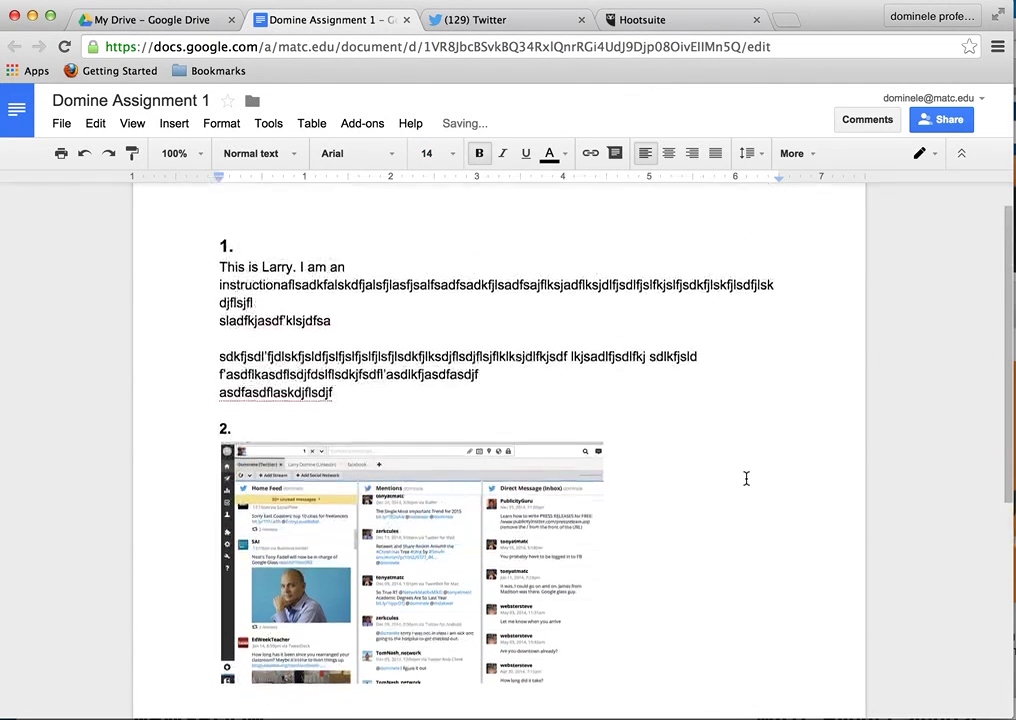
scroll(745, 478, "up", 1)
scroll(745, 478, "down", 4)
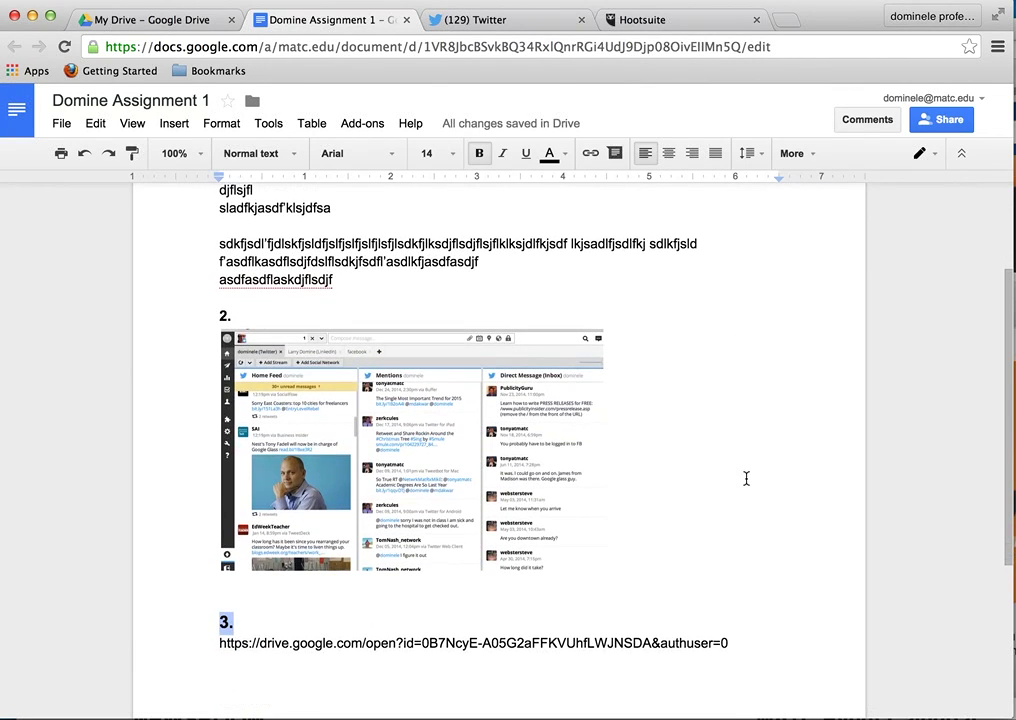
scroll(745, 478, "up", 1)
scroll(745, 478, "down", 3)
scroll(745, 478, "up", 5)
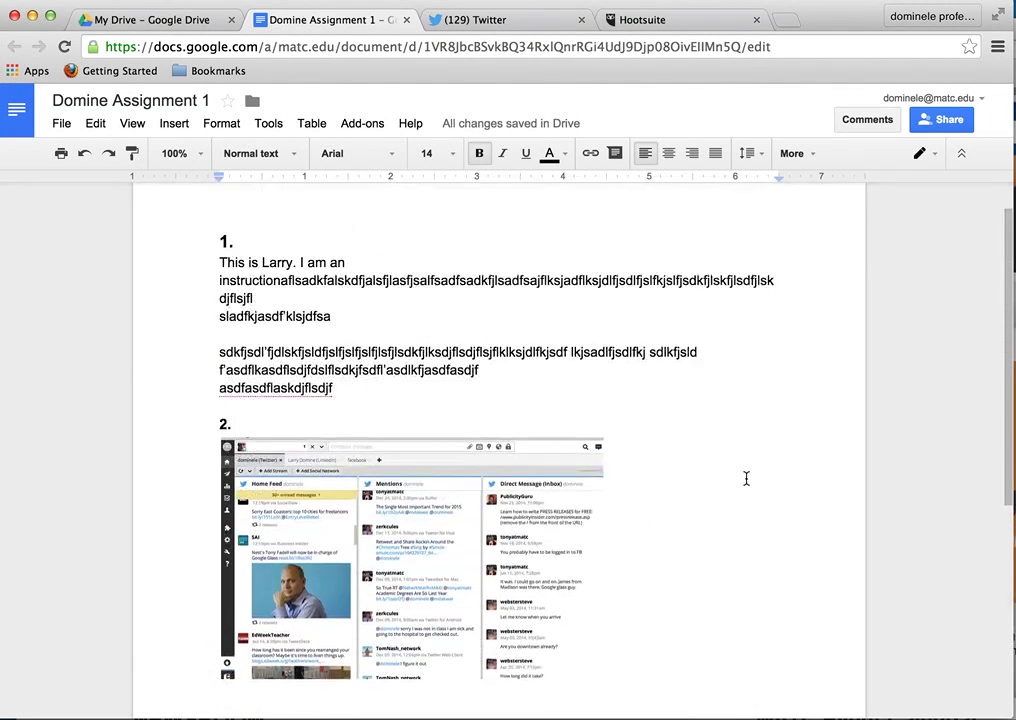